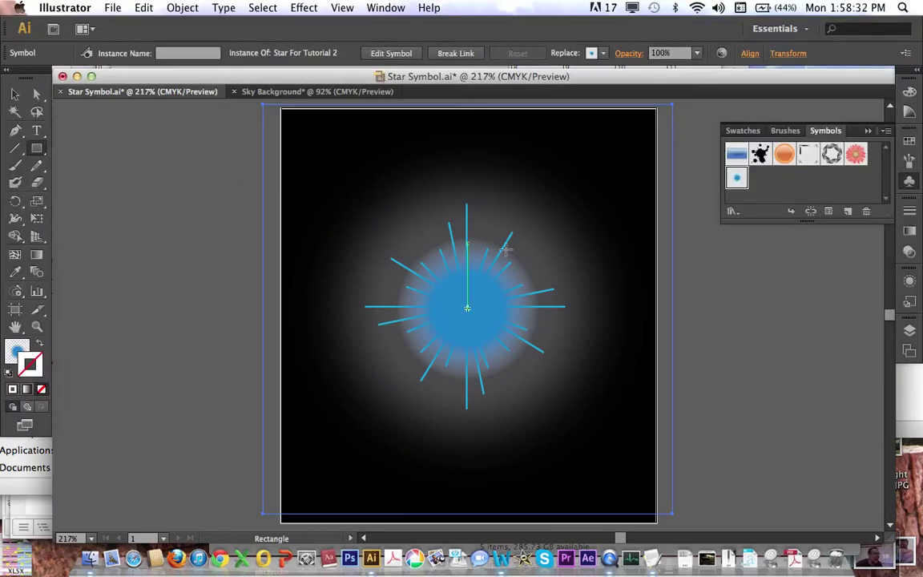
- Switch to the Selection tool and look through the Effect menu without applying anything
key(v)
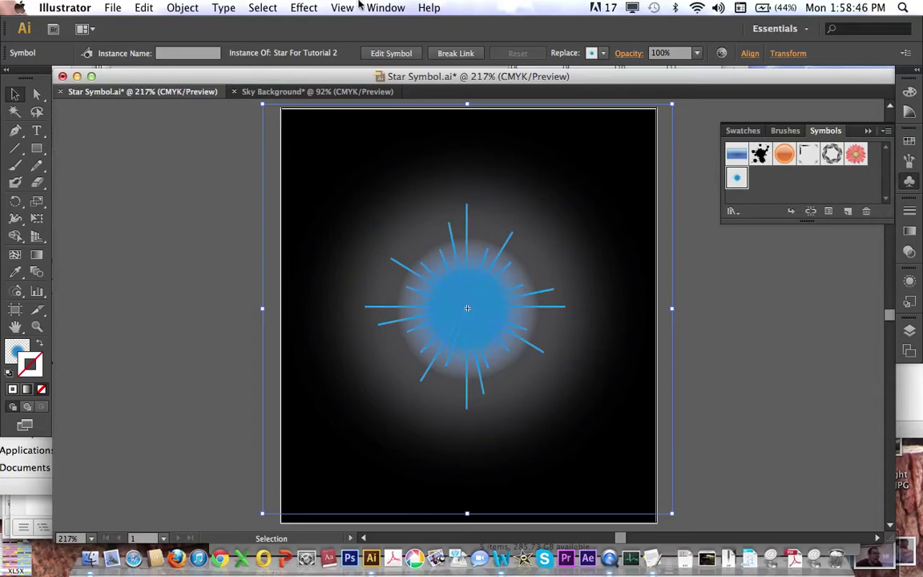
click(302, 7)
mouse_move(334, 193)
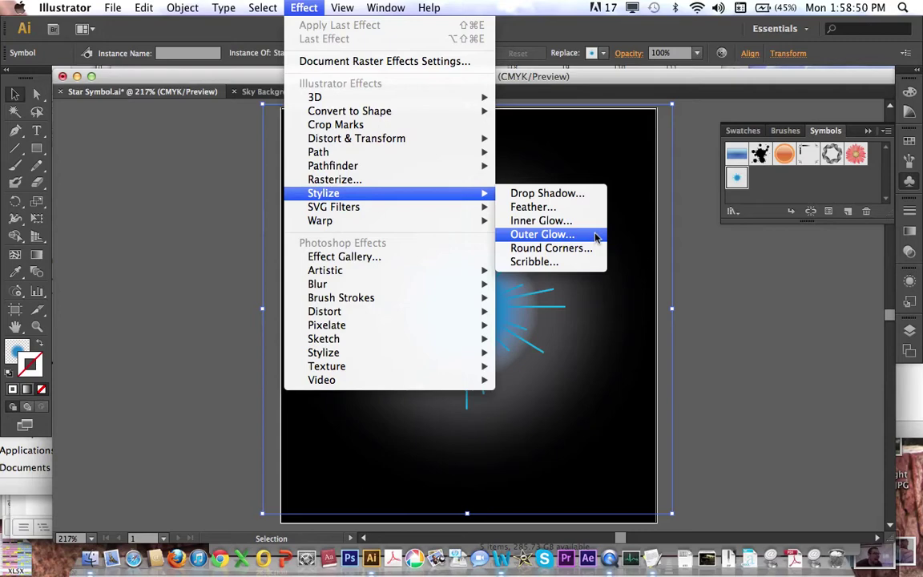
click(650, 231)
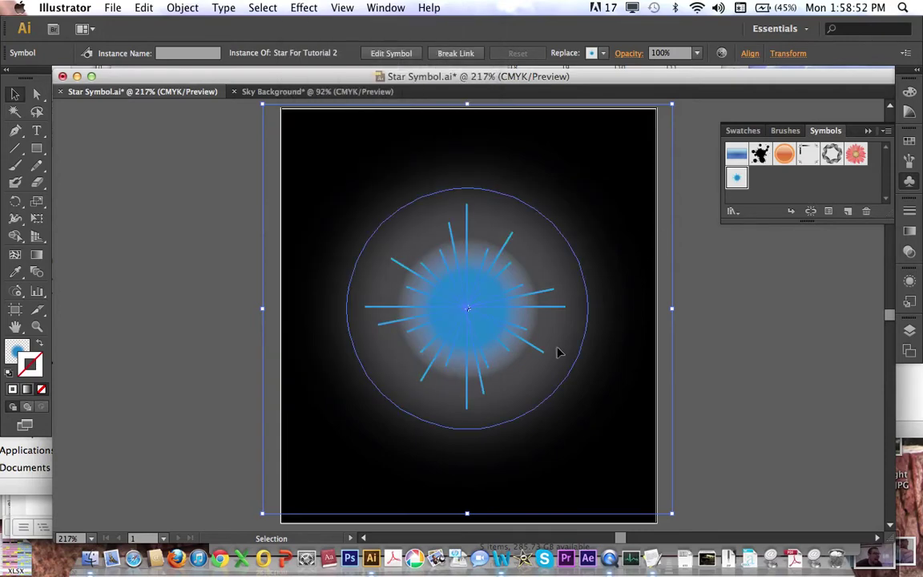
- Toggle the black background layer off and on, then cancel deleting the in-use star symbol
click(909, 329)
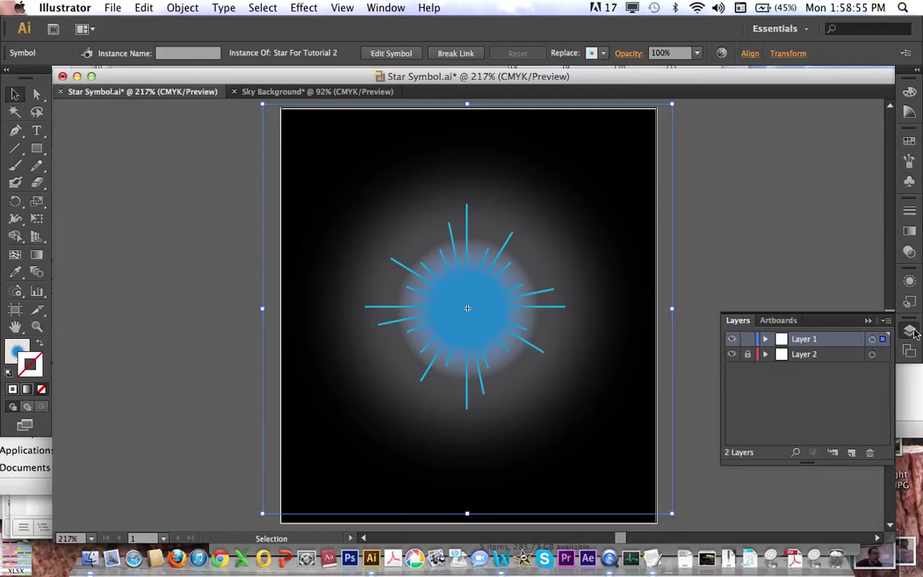
click(733, 357)
click(733, 357)
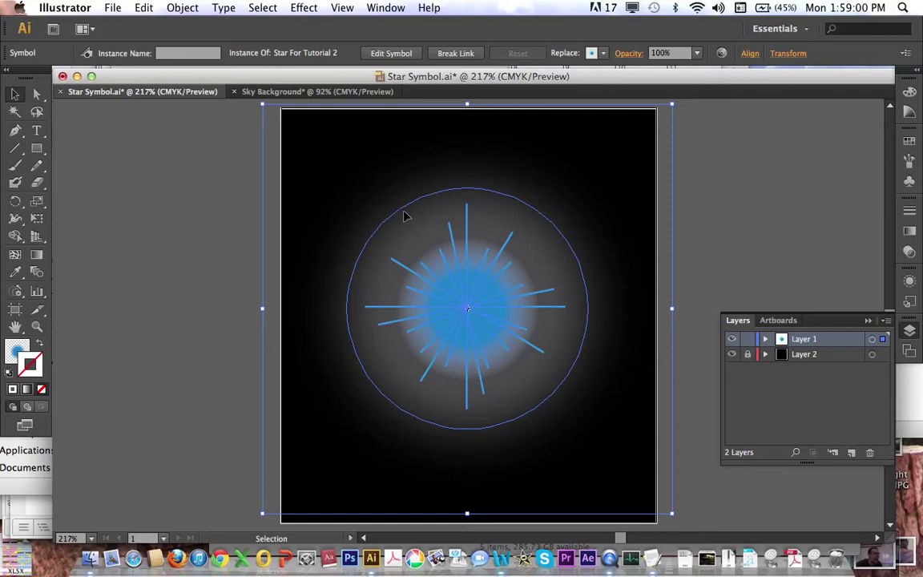
click(912, 180)
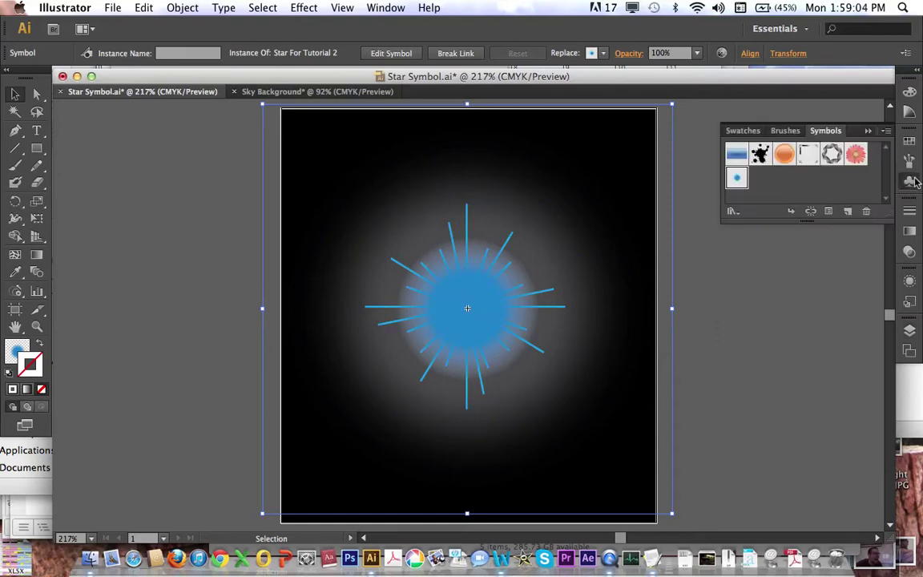
click(866, 208)
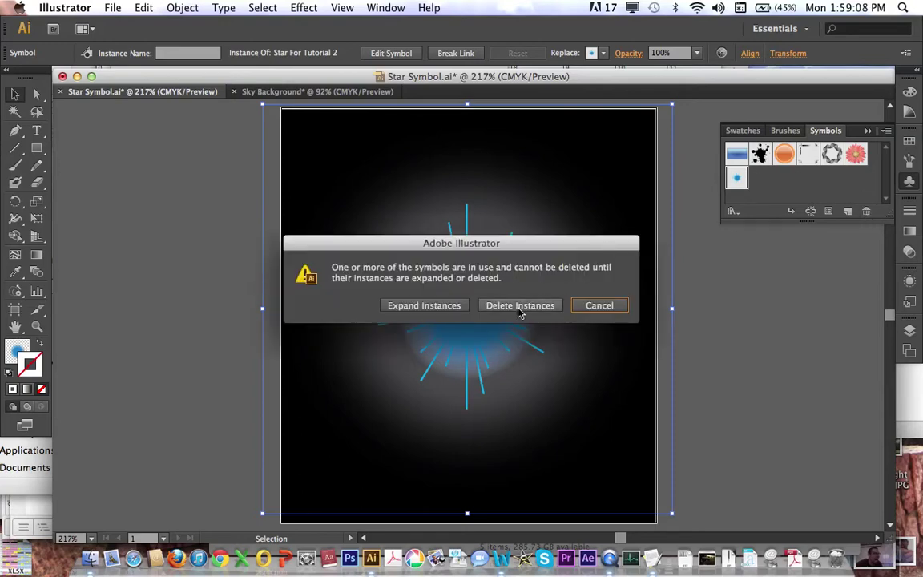
click(598, 314)
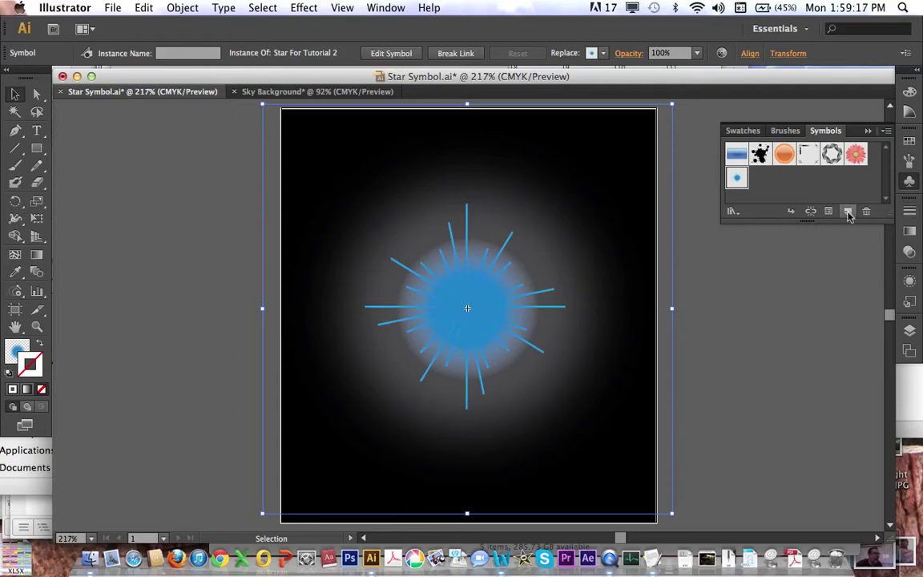
- Make a Movie Clip symbol named 'Star 5' from the star artwork
click(848, 212)
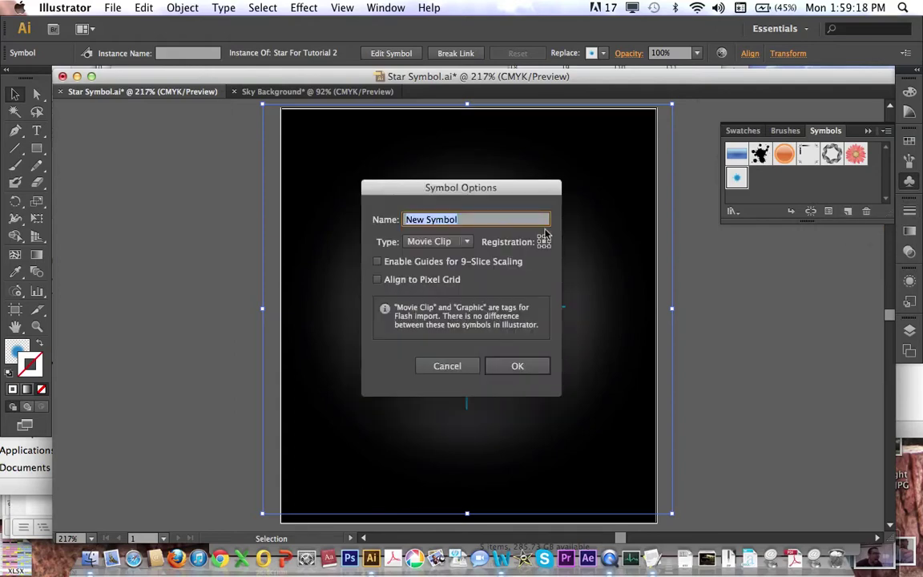
text(Star S)
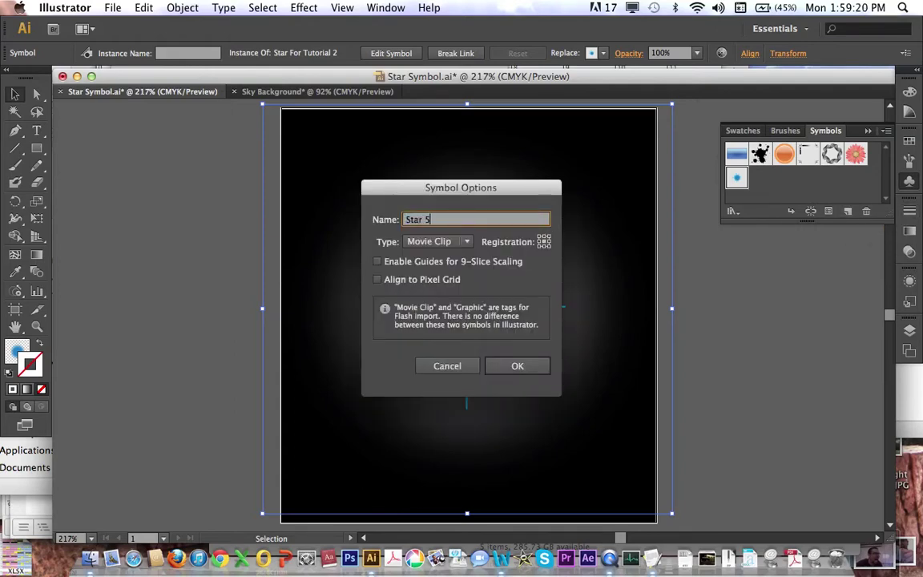
click(443, 241)
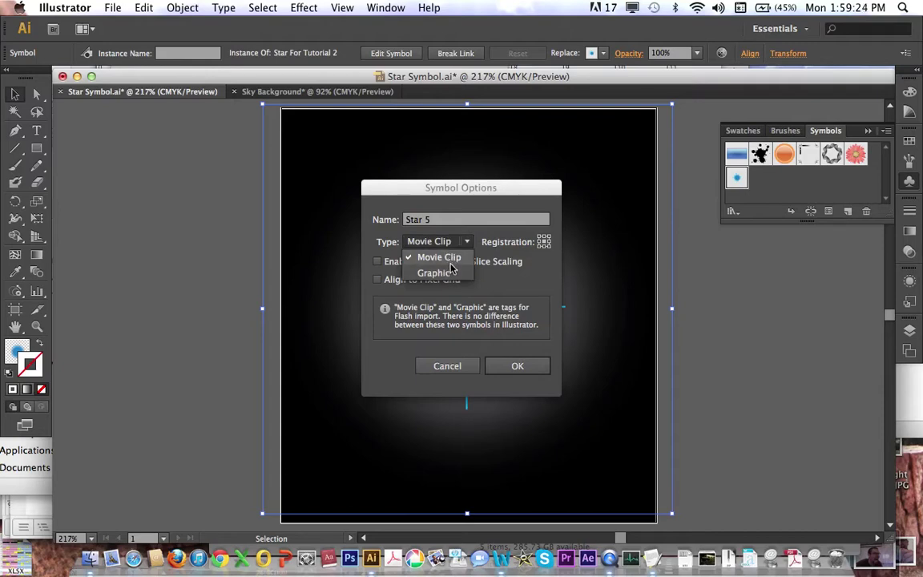
click(450, 261)
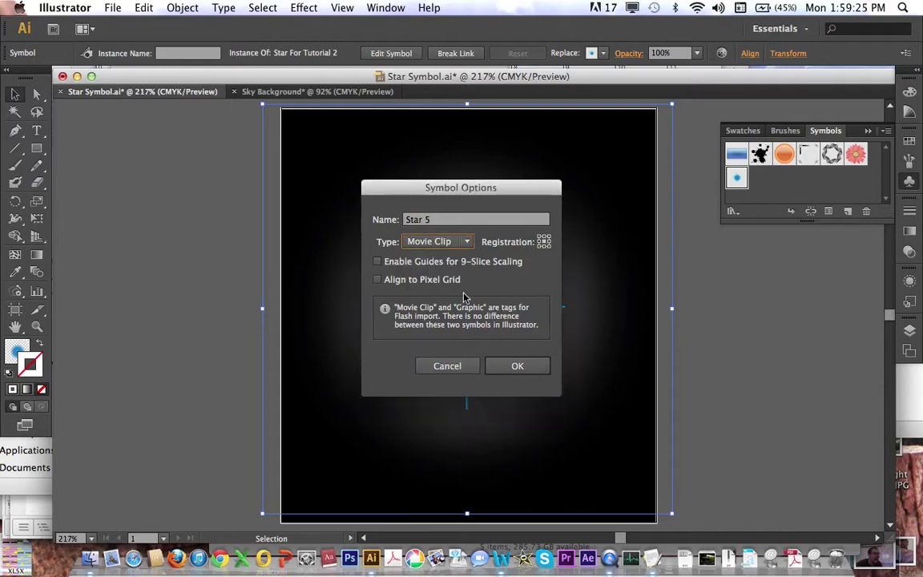
click(518, 367)
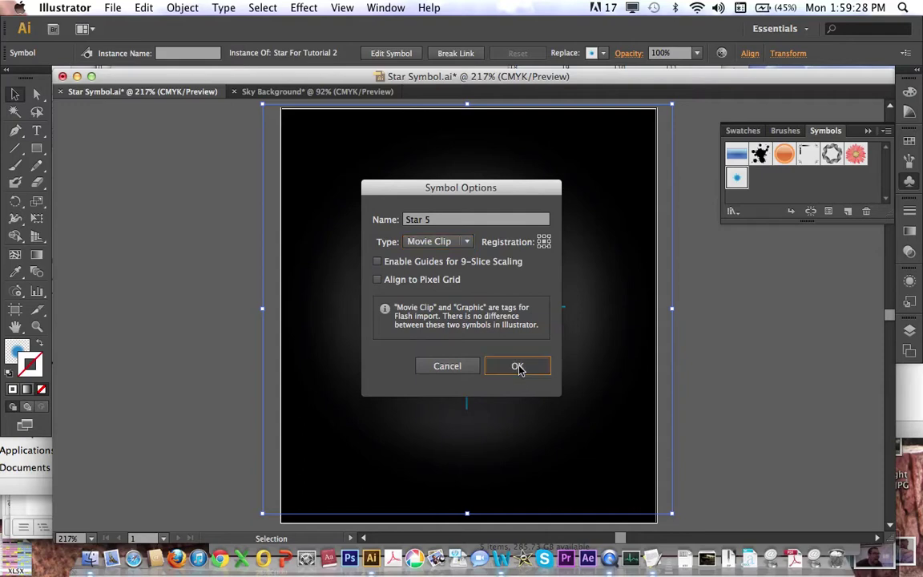
- Select the Star 5 symbol and switch between the Sky Background and Star Symbol documents
click(762, 186)
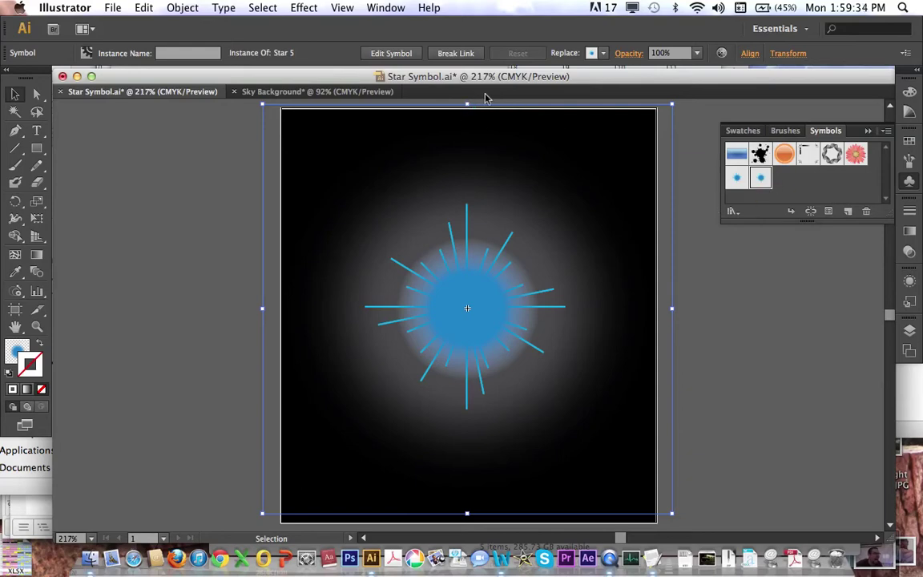
click(350, 93)
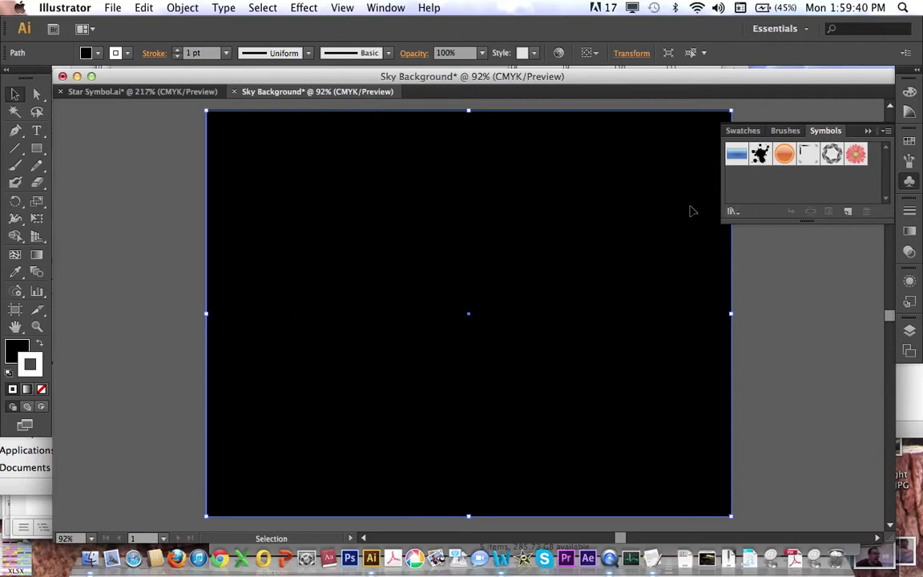
key(super+Tab)
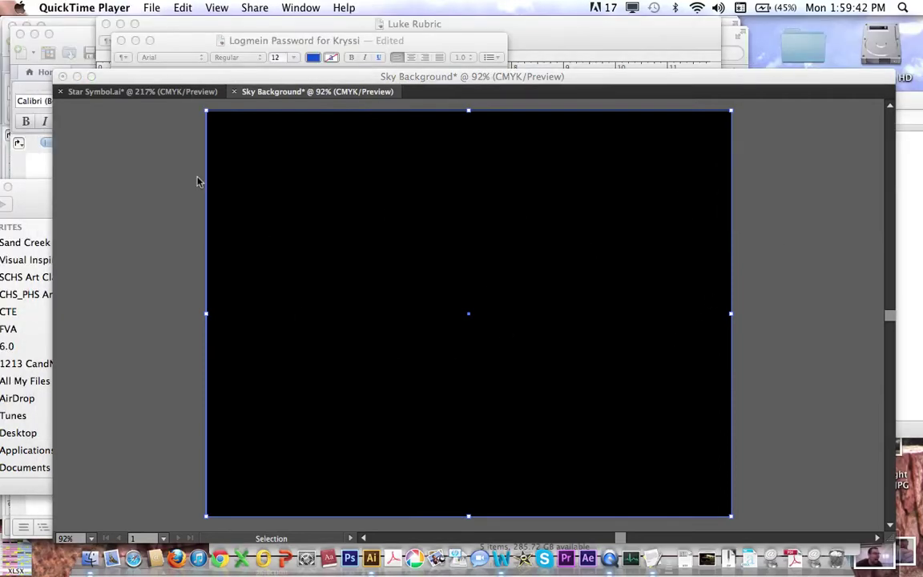
click(127, 457)
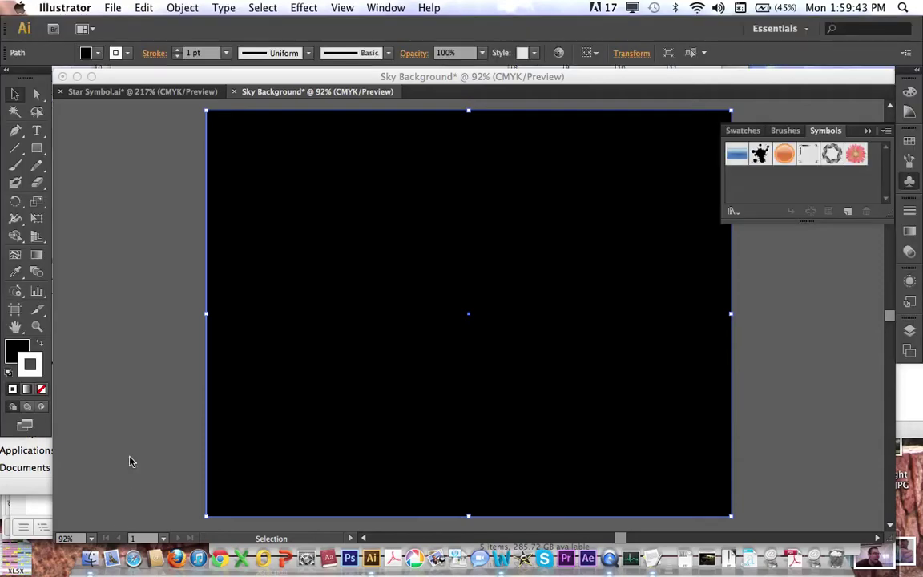
click(116, 90)
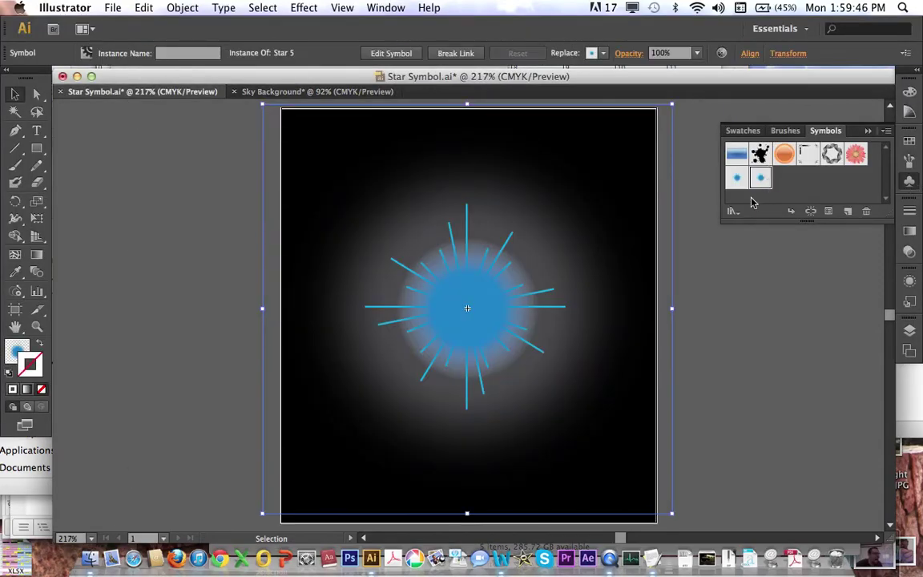
- Save the document's symbols as the 'Star Symbol 5' library in the Symbols folder
click(733, 213)
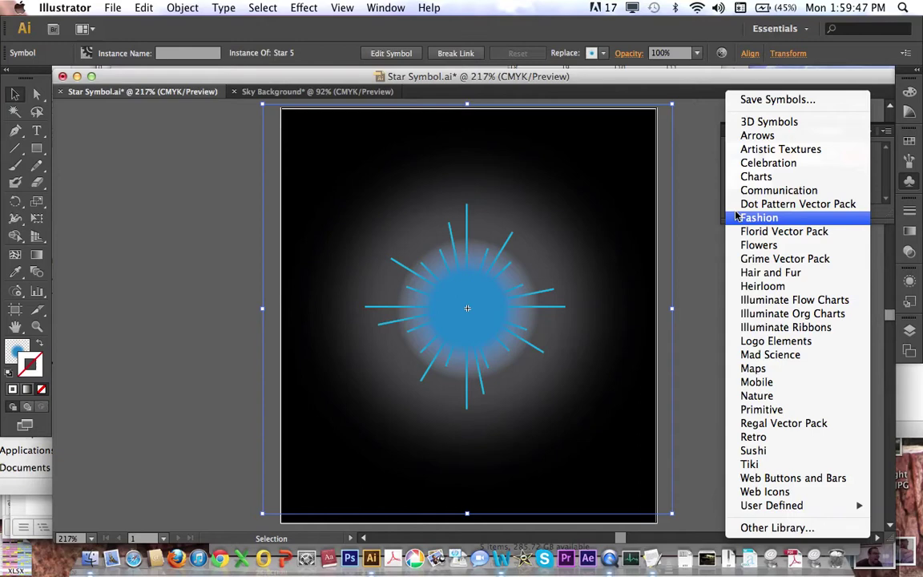
click(775, 100)
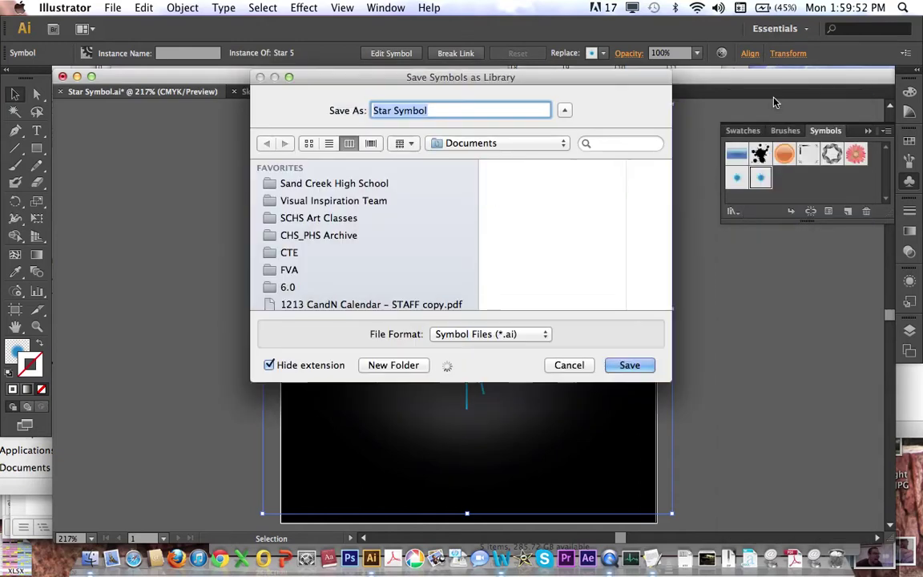
text(Star Symo)
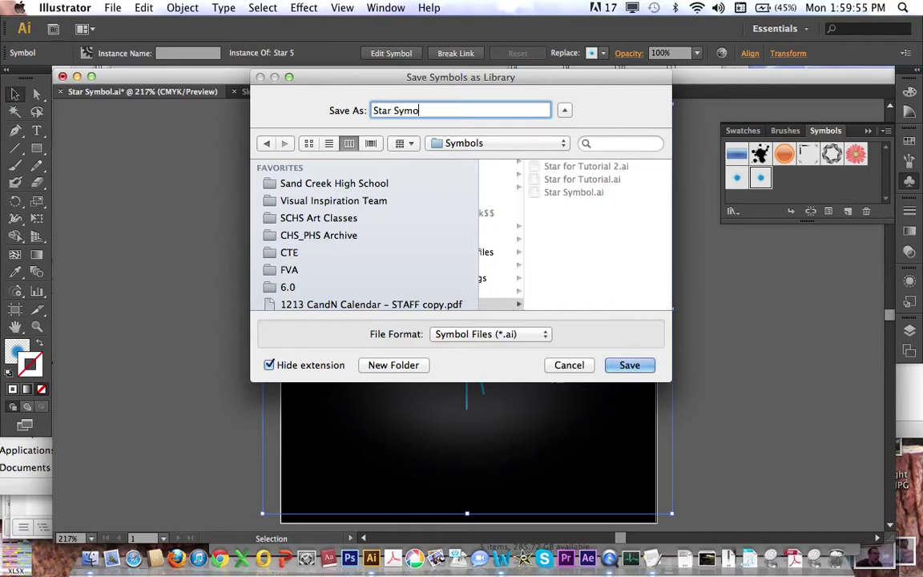
key(BackSpace)
text(bol)
text( 5)
key(Return)
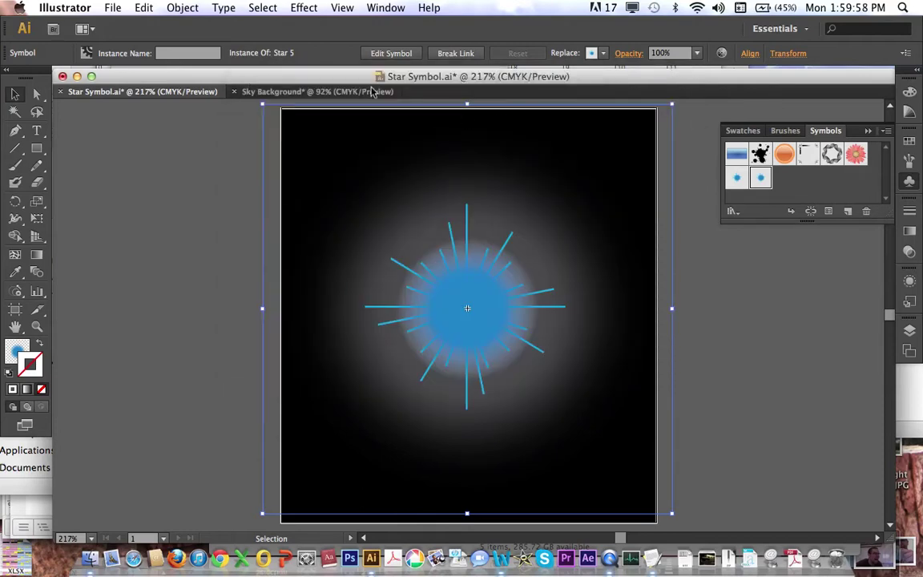
- In Sky Background, load the Star Symbol 5 library and place a Star 5 instance
click(328, 92)
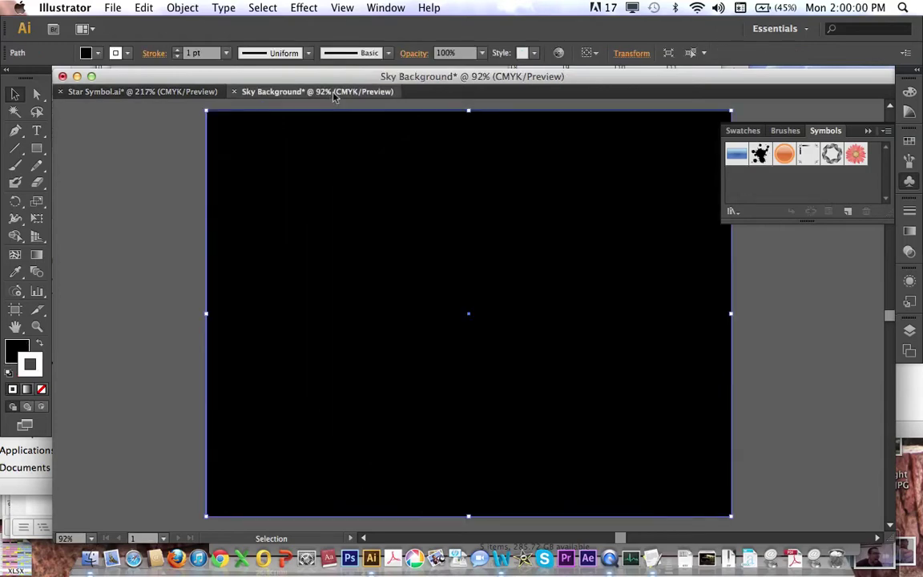
click(731, 211)
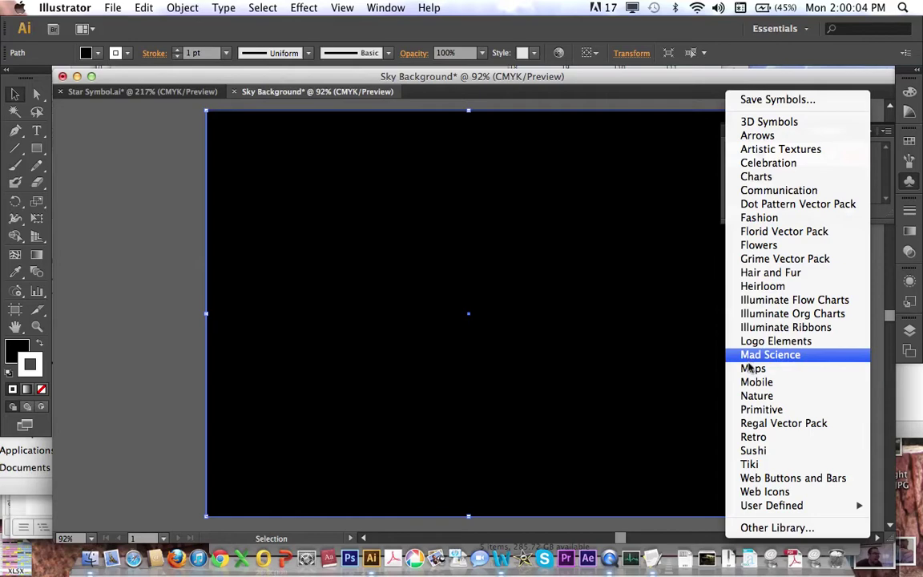
mouse_move(767, 508)
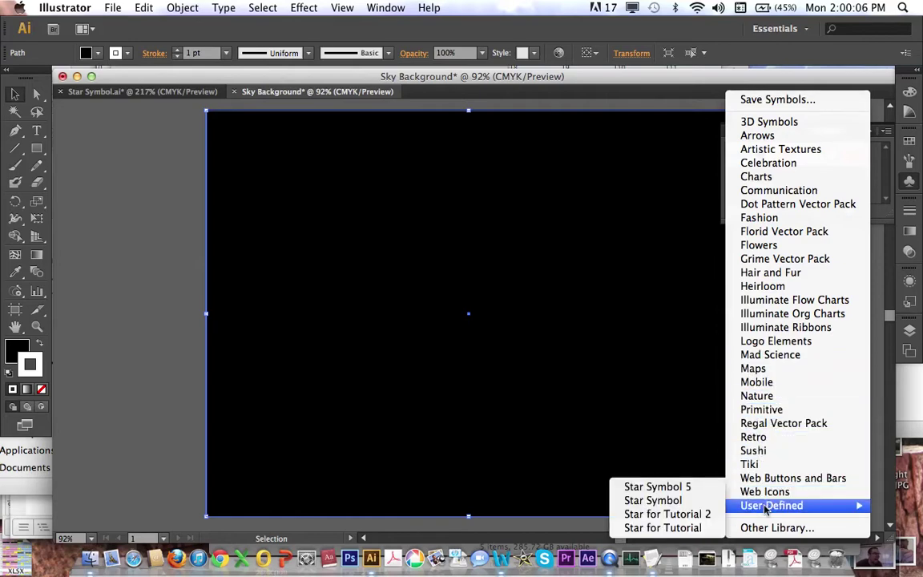
click(685, 490)
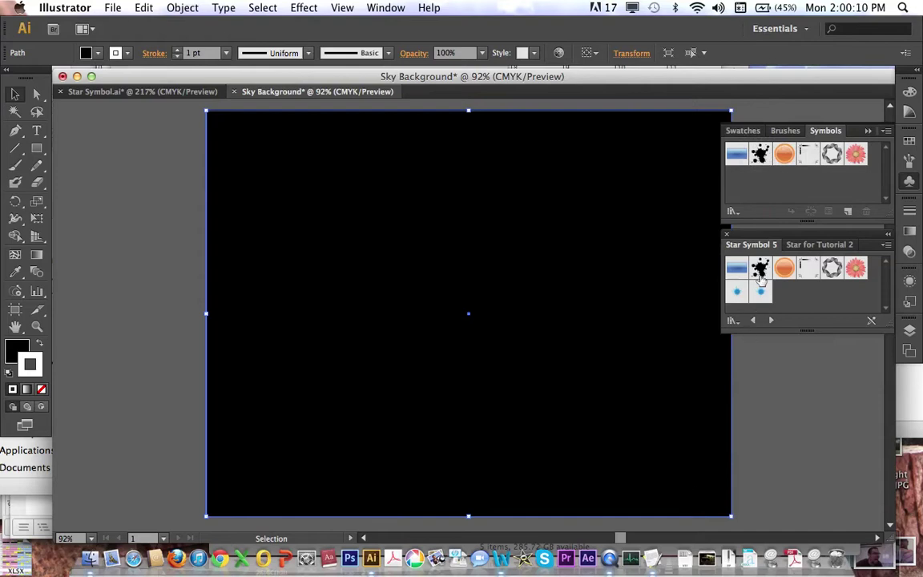
click(761, 292)
drag(760, 293, 555, 278)
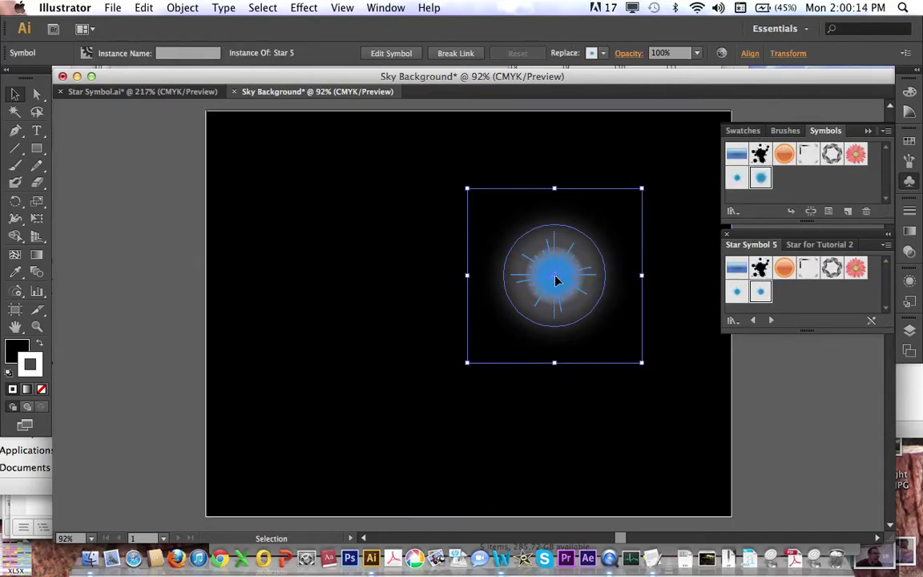
- Delete the single star and spray Star 5 instances across the black artboard
key(Delete)
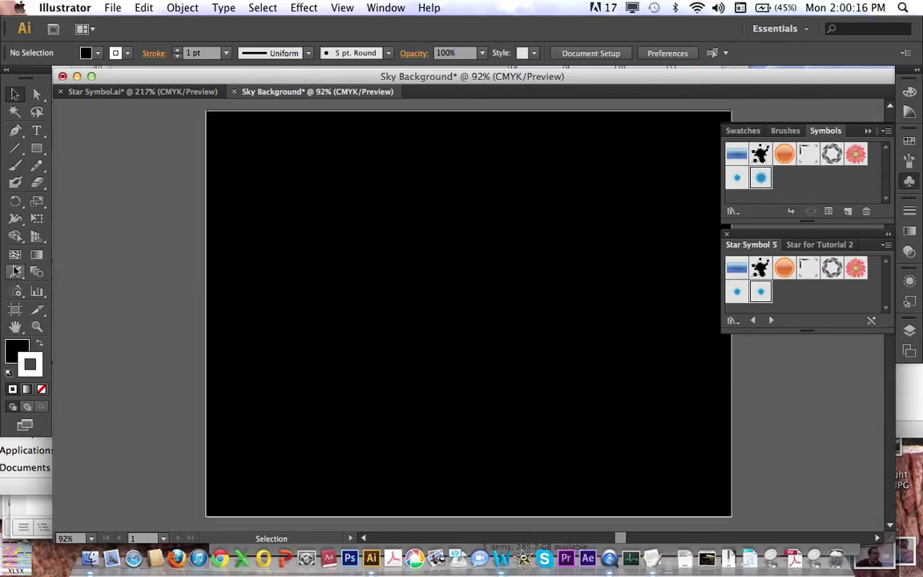
drag(16, 291, 60, 290)
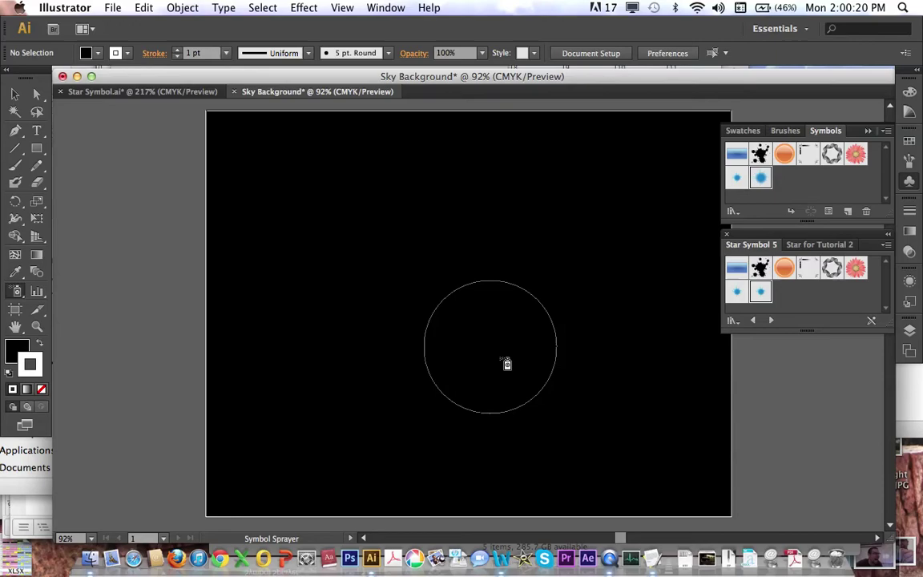
mouse_move(488, 411)
mouse_down()
mouse_move(344, 374)
mouse_move(326, 293)
mouse_move(479, 174)
mouse_move(627, 250)
mouse_move(561, 346)
mouse_move(459, 289)
mouse_move(659, 440)
mouse_move(601, 436)
mouse_move(337, 342)
mouse_up()
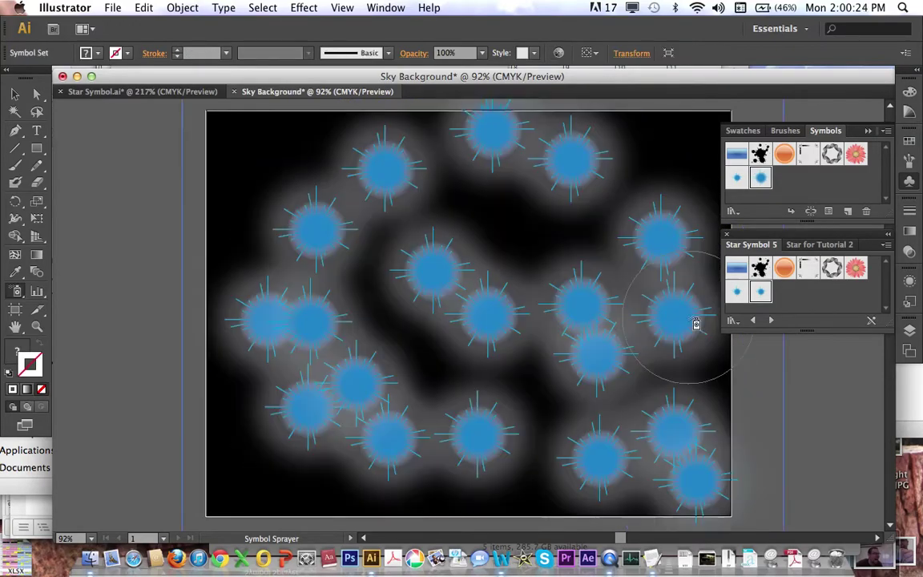
- With the Symbol Stainer and yellow fill, tint the upper-left star yellow and another yellow-green
click(14, 294)
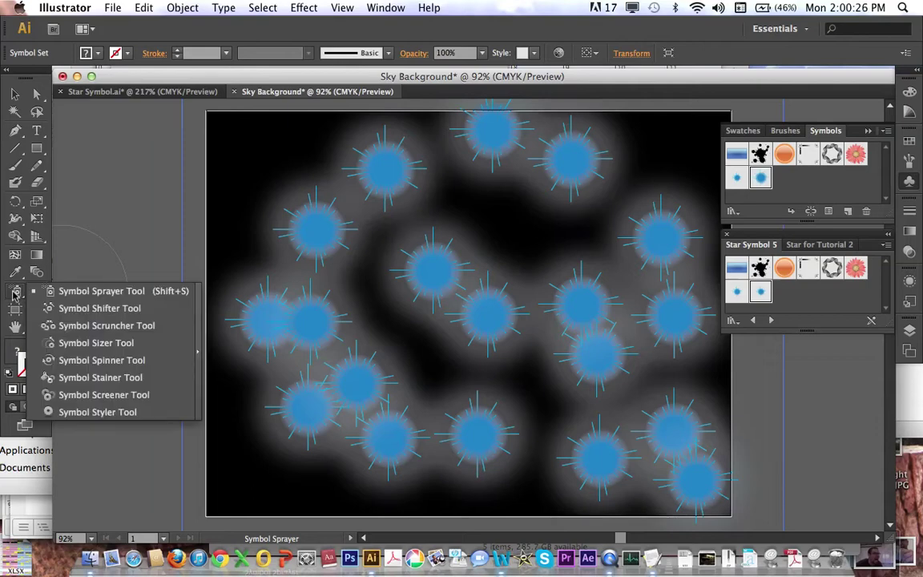
click(126, 377)
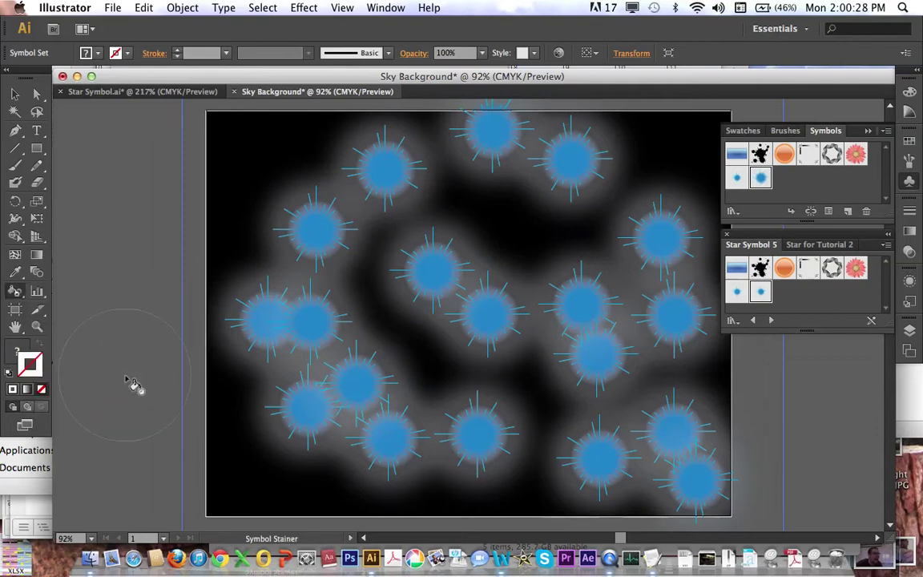
shift+click(83, 57)
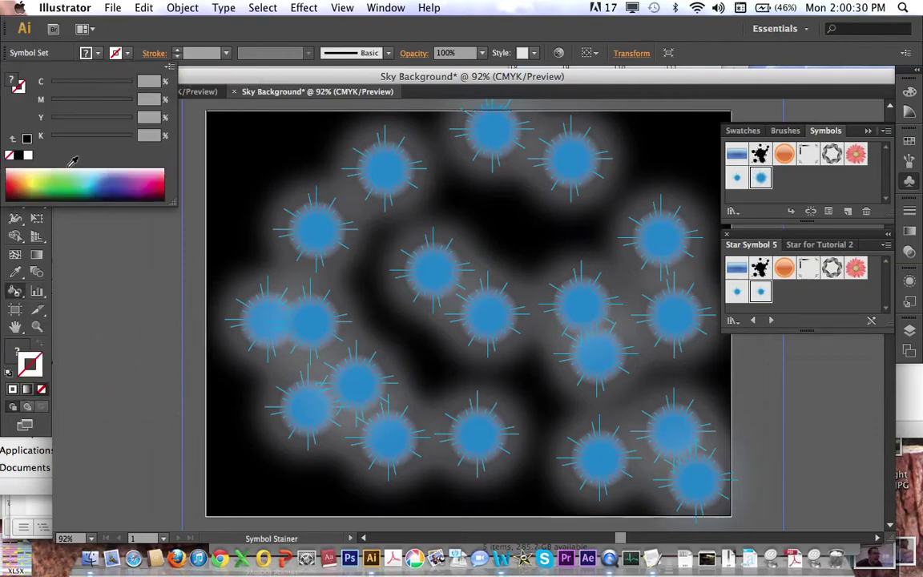
click(35, 173)
click(315, 230)
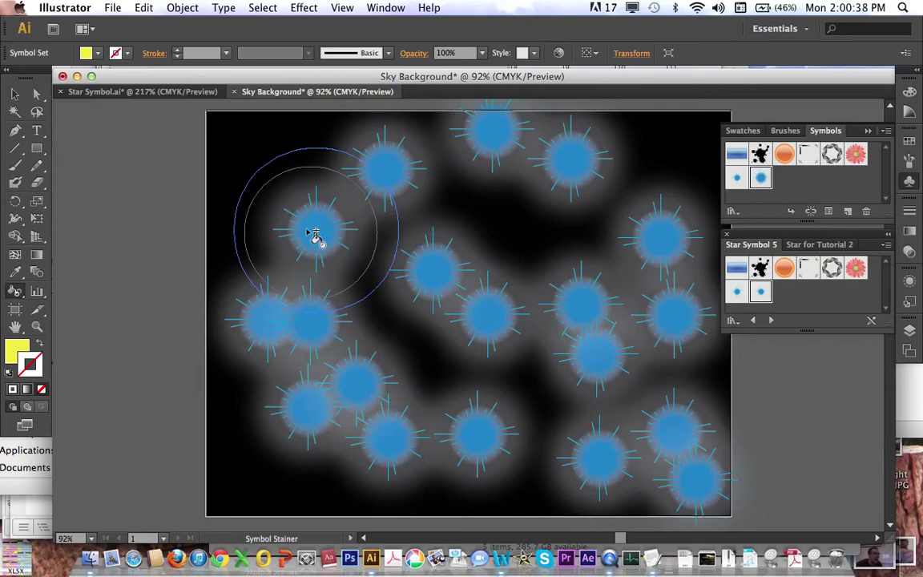
click(331, 240)
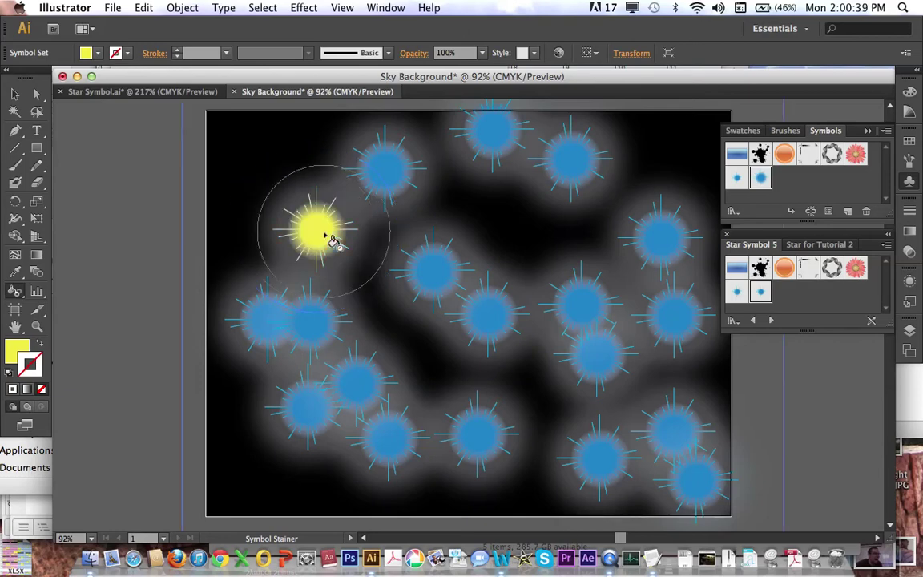
click(579, 305)
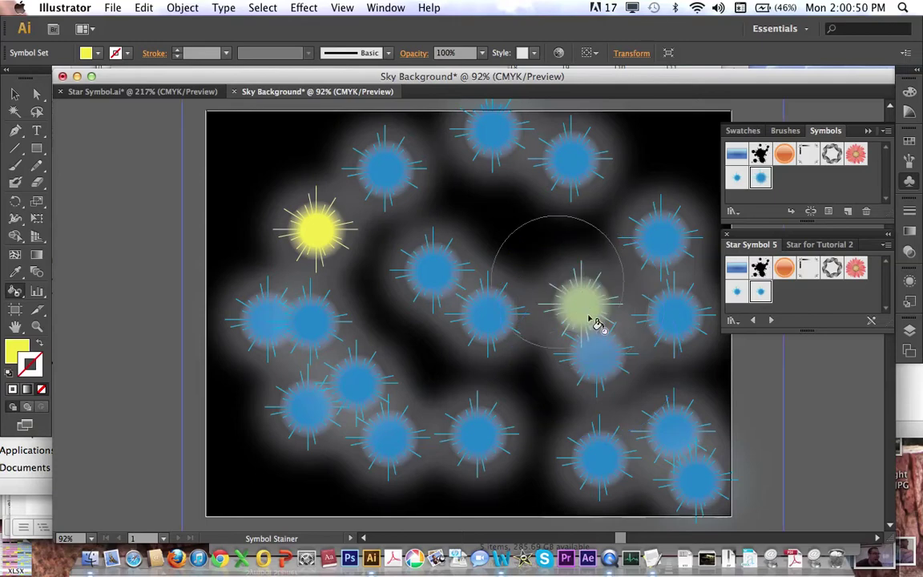
- Switch the fill to orange and stain two lower-left stars orange
click(86, 53)
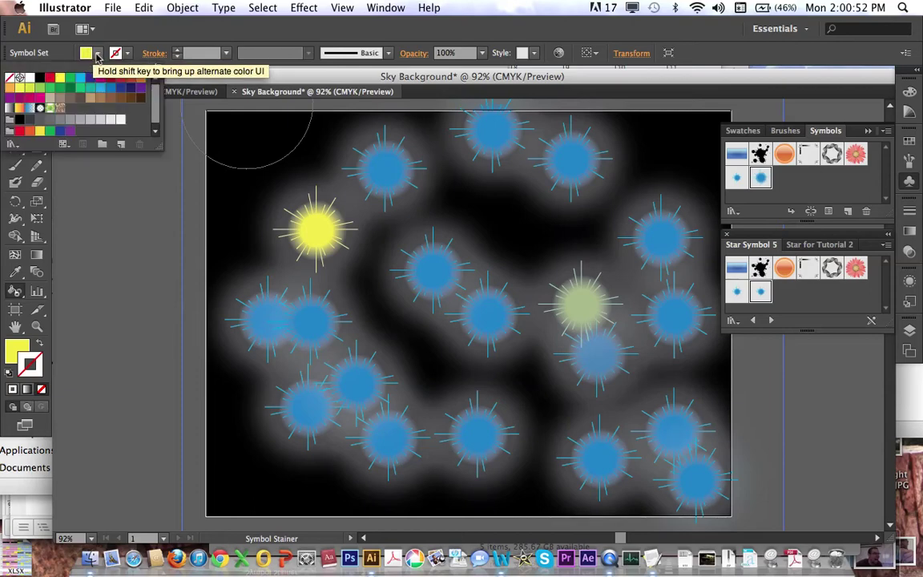
click(10, 86)
click(353, 388)
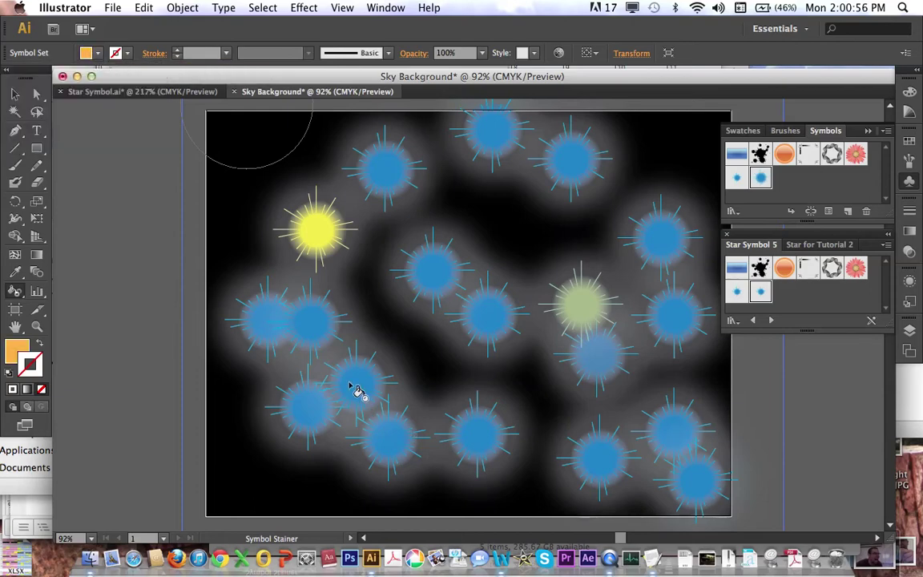
mouse_move(351, 392)
mouse_down()
mouse_move(374, 389)
mouse_move(360, 383)
mouse_move(417, 398)
mouse_up()
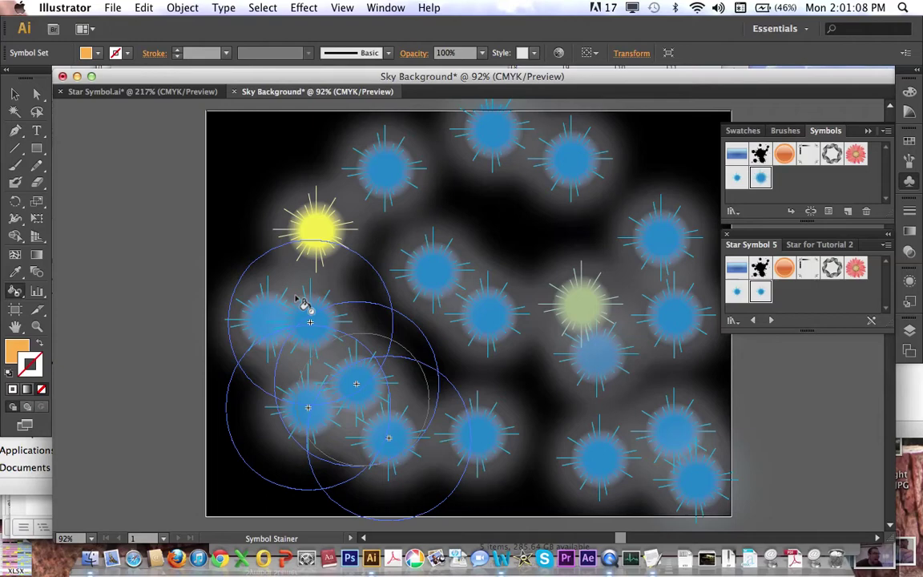
click(305, 302)
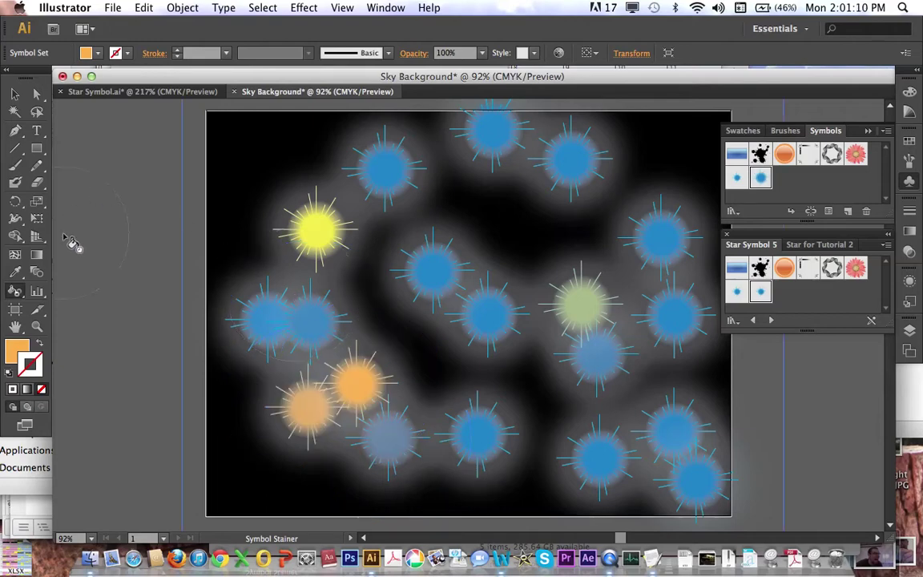
click(13, 293)
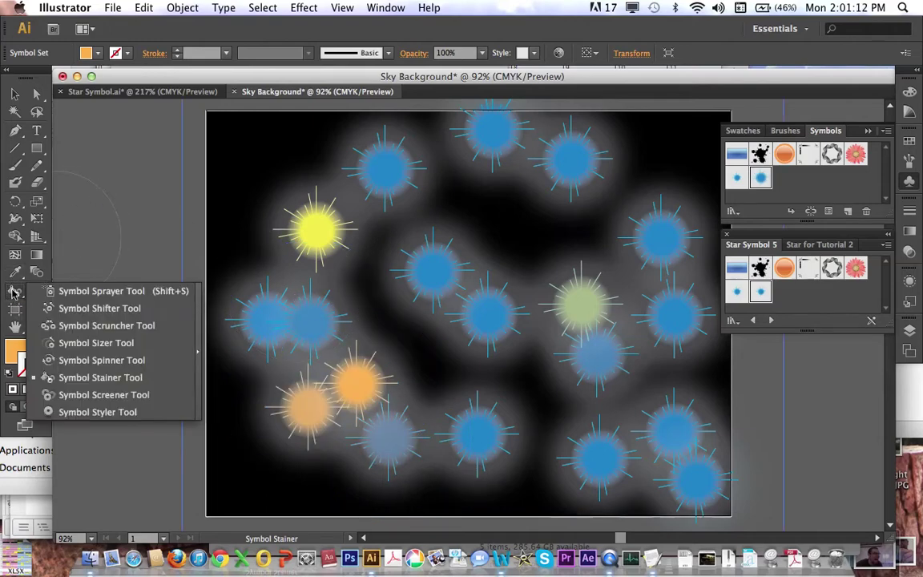
- With the Symbol Sizer, enlarge the yellow star and shrink the blue star near the top
click(109, 343)
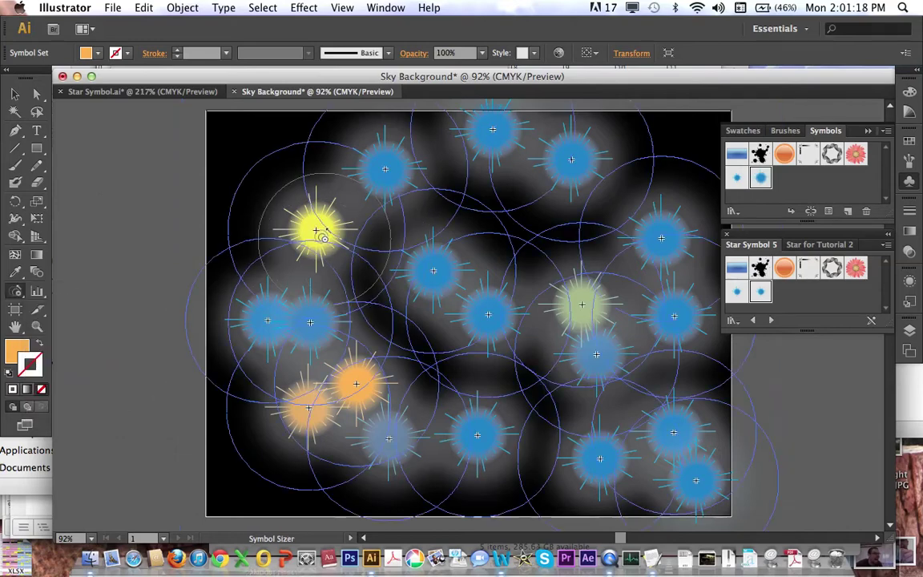
click(320, 233)
click(321, 234)
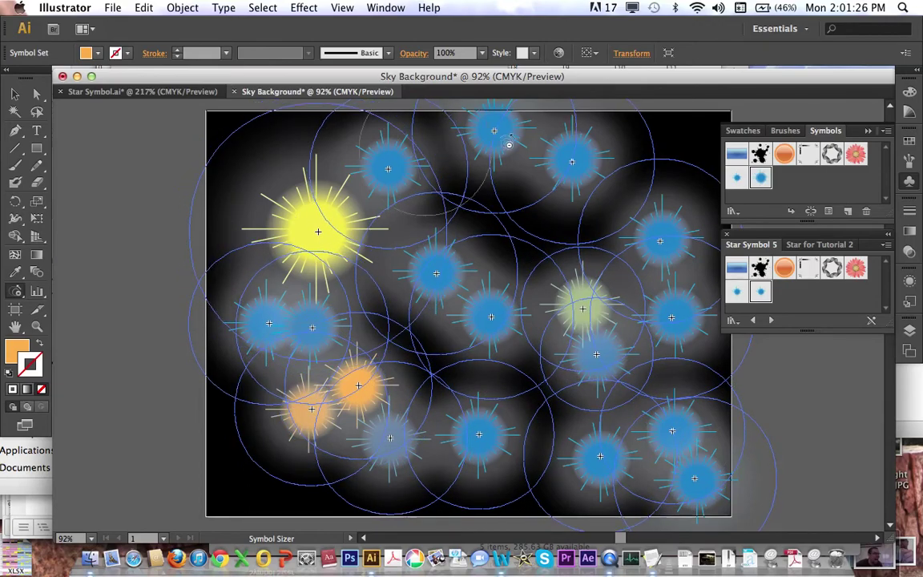
alt+click(397, 176)
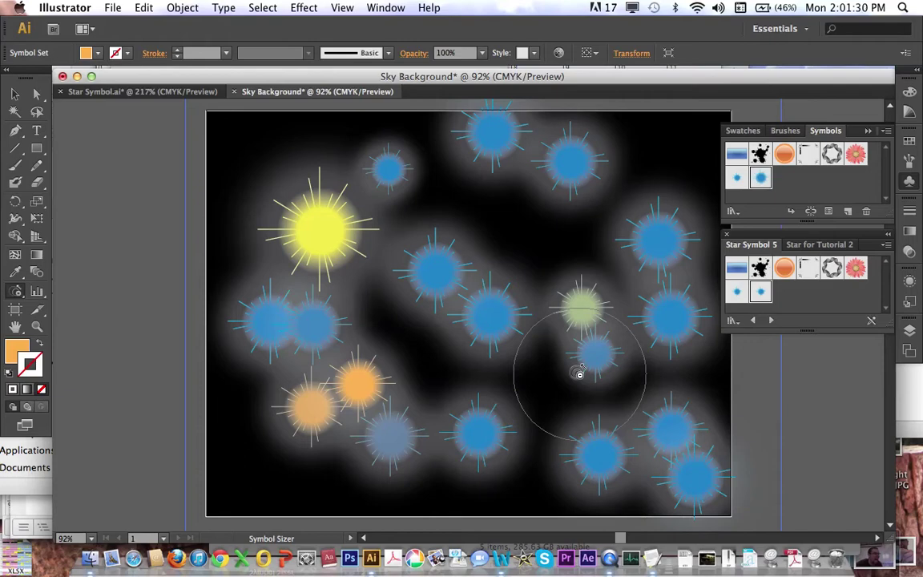
- Widen the sizer brush to cover the artboard and shrink all stars into tiny specks
key(bracketright)
key(bracketright)
key(bracketright)
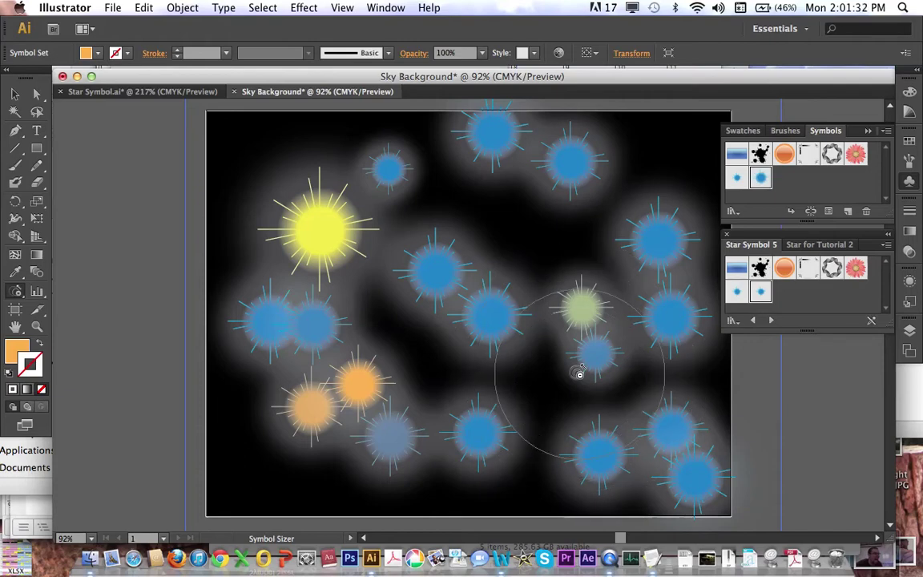
key(bracketright)
key(bracketright)
key(bracketright)
key(bracketright)
key(bracketright)
key(bracketright)
key(bracketright)
key(bracketright)
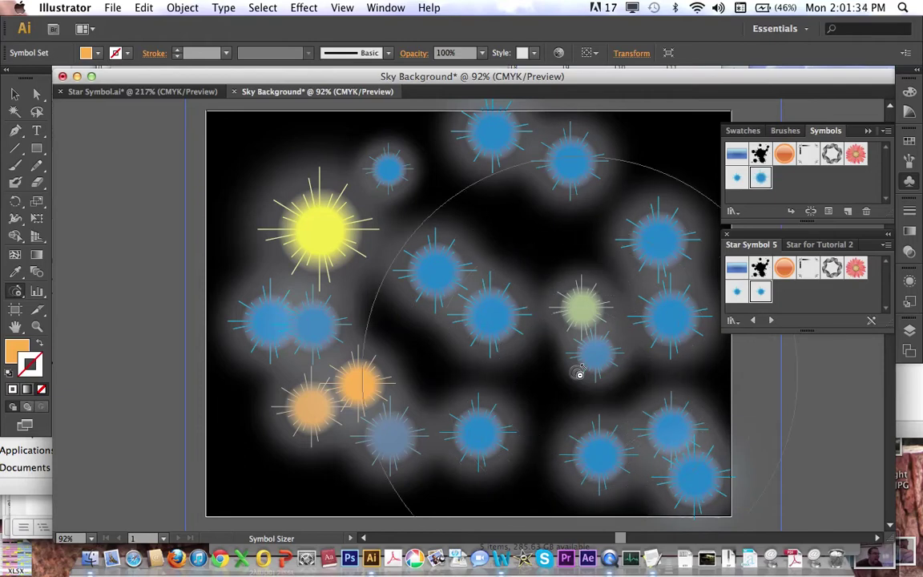
key(bracketright)
key(bracketright)
key(bracketright)
key(bracketright)
key(bracketright)
key(bracketright)
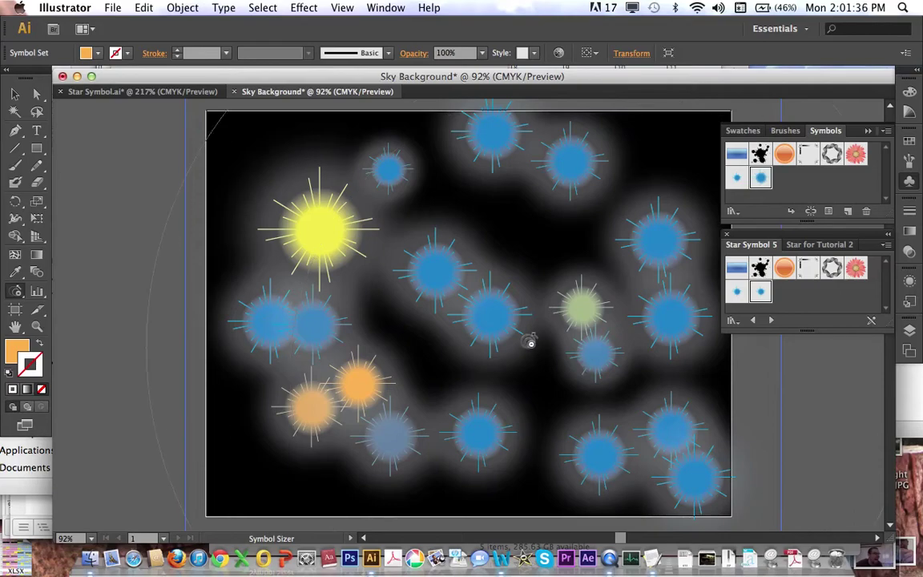
key(super+a)
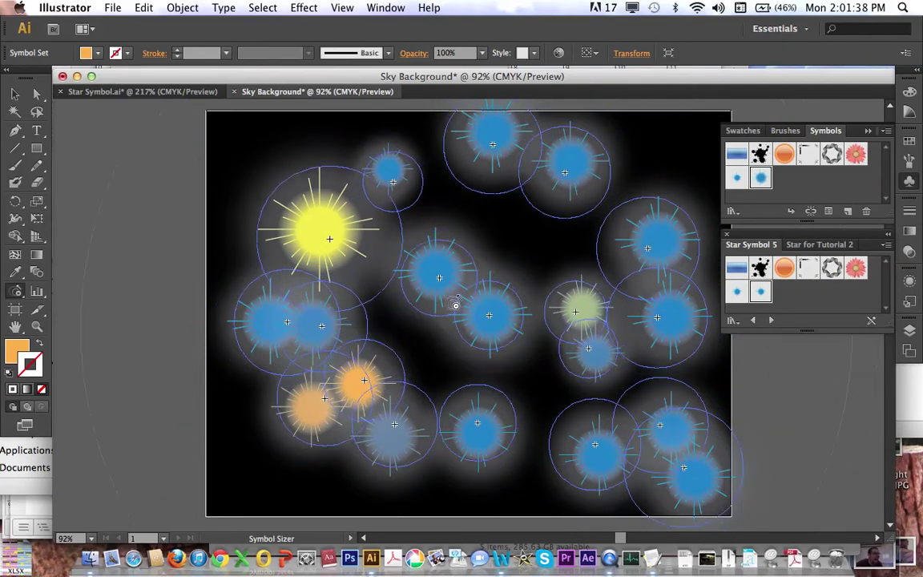
mouse_move(455, 305)
mouse_down()
mouse_move(517, 297)
mouse_move(473, 311)
mouse_move(485, 282)
mouse_move(483, 329)
mouse_move(475, 277)
mouse_move(470, 329)
mouse_move(471, 286)
mouse_move(482, 325)
mouse_move(464, 287)
mouse_move(482, 331)
mouse_move(460, 291)
mouse_move(488, 329)
mouse_move(468, 322)
mouse_move(521, 334)
mouse_up()
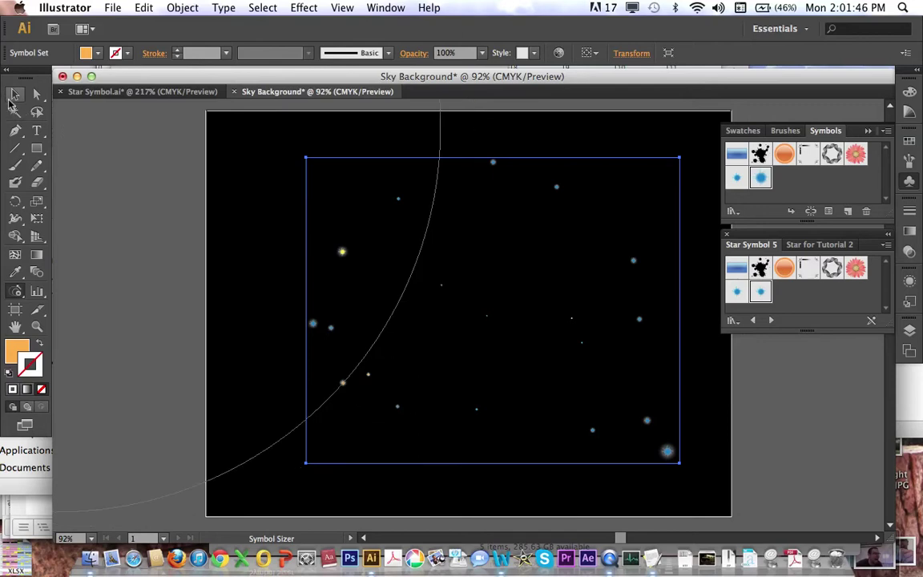
click(13, 95)
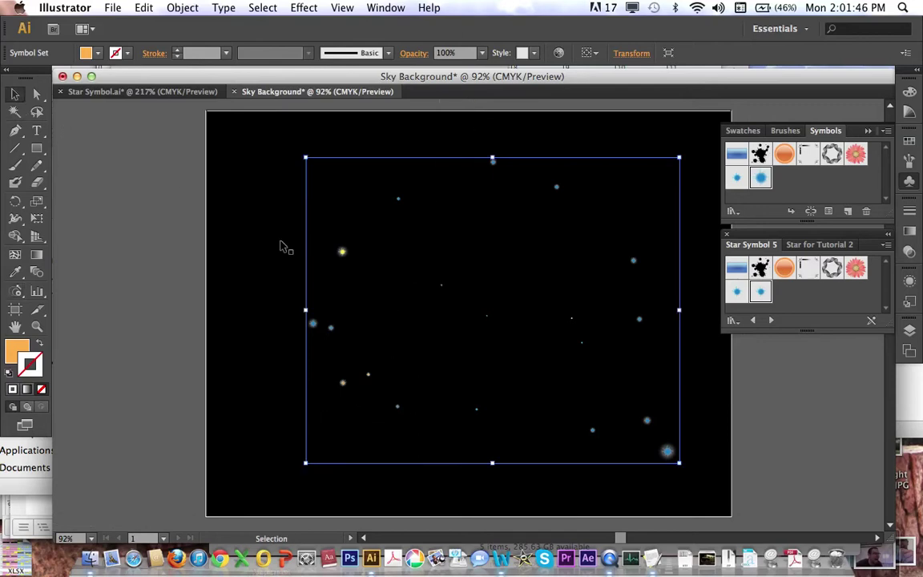
click(910, 331)
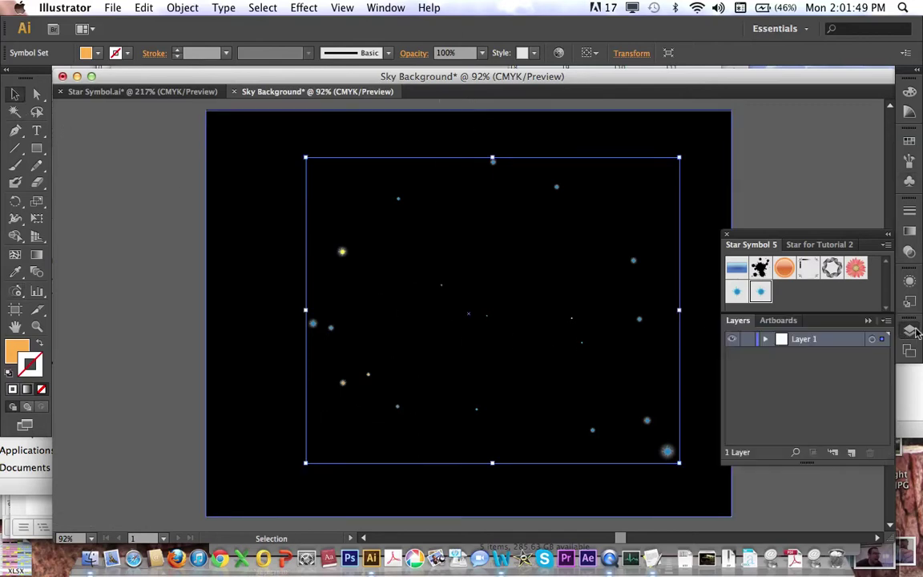
click(765, 339)
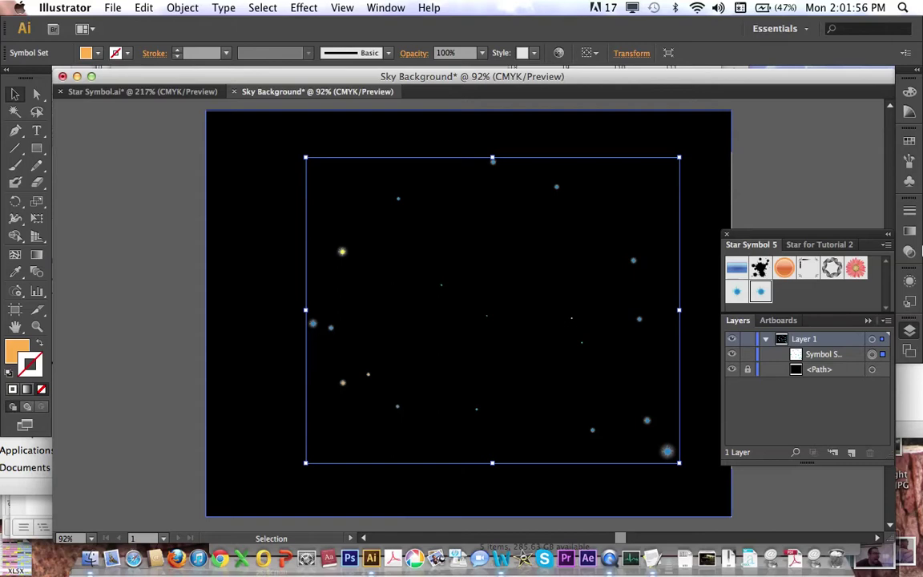
click(909, 184)
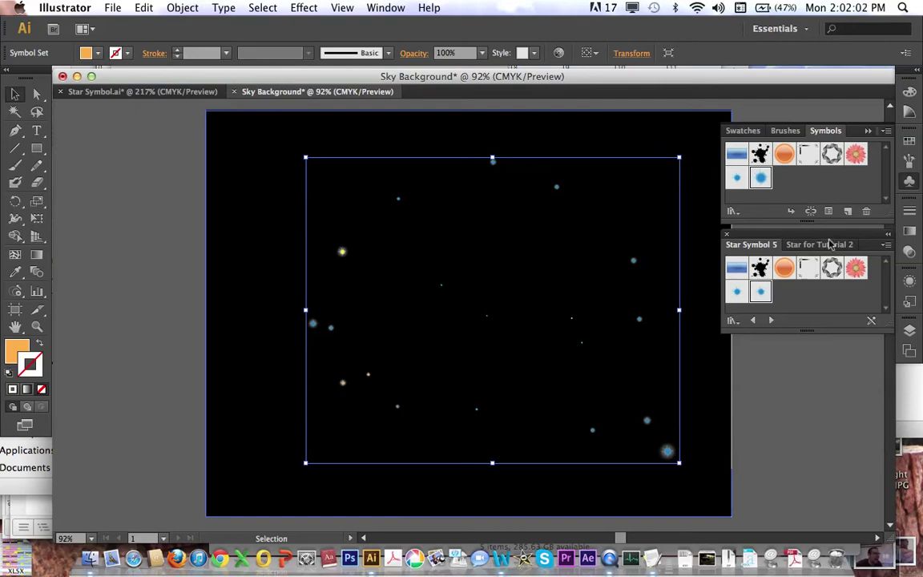
- Save the selected starfield as a new symbol named 'Star Group 5'
click(848, 212)
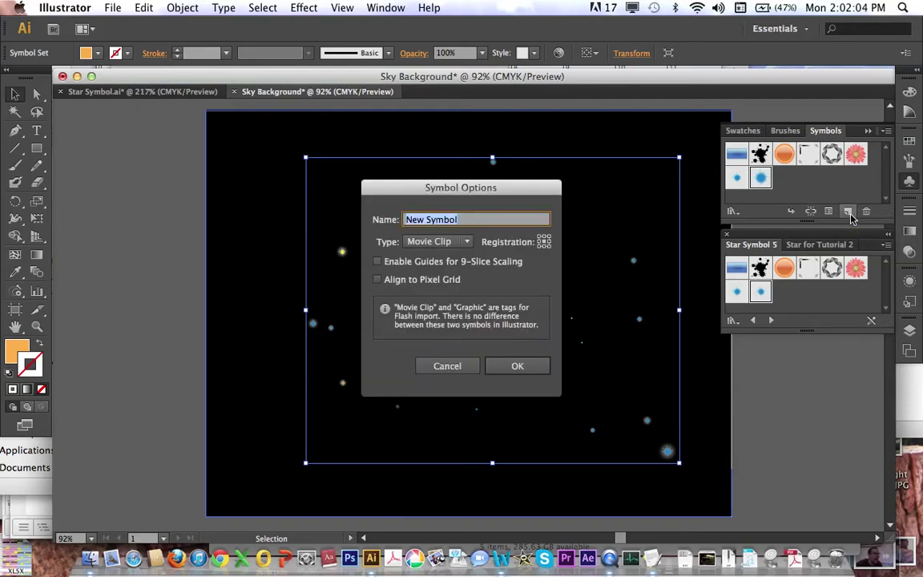
text(Star Group 5)
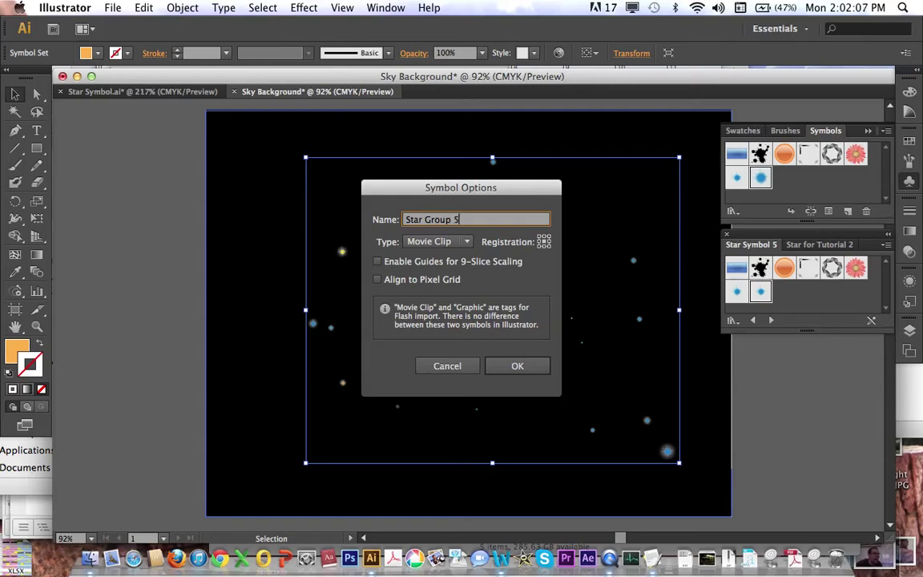
key(Return)
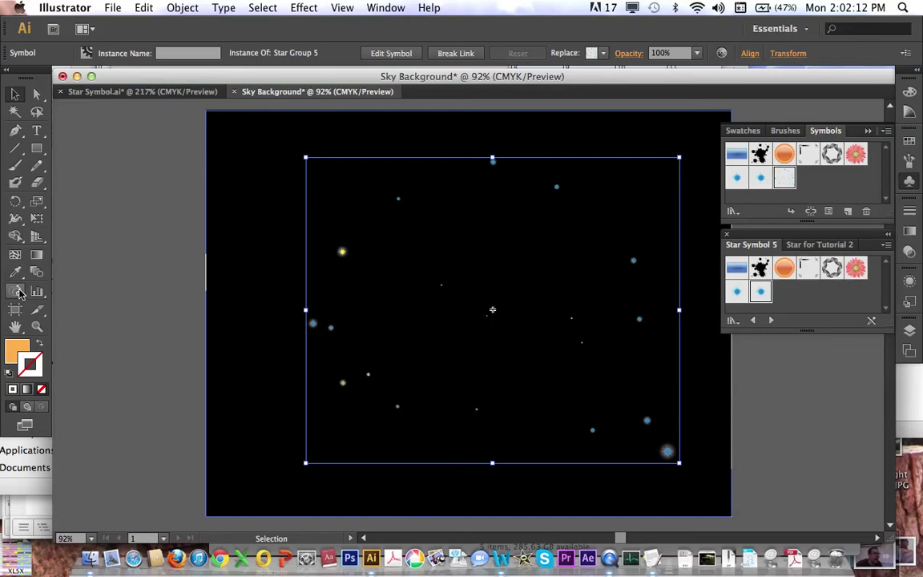
- Spray more stars across the sky, then shrink them with an enlarged Symbol Sizer brush
drag(16, 290, 61, 293)
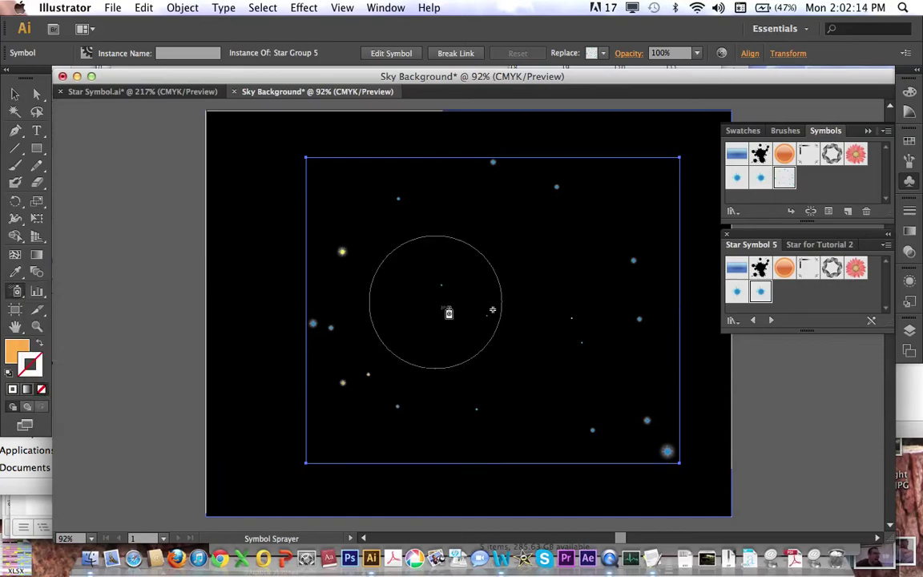
mouse_move(395, 282)
mouse_down()
mouse_move(426, 268)
mouse_move(509, 258)
mouse_move(617, 325)
mouse_move(553, 390)
mouse_move(375, 365)
mouse_move(396, 233)
mouse_move(602, 334)
mouse_up()
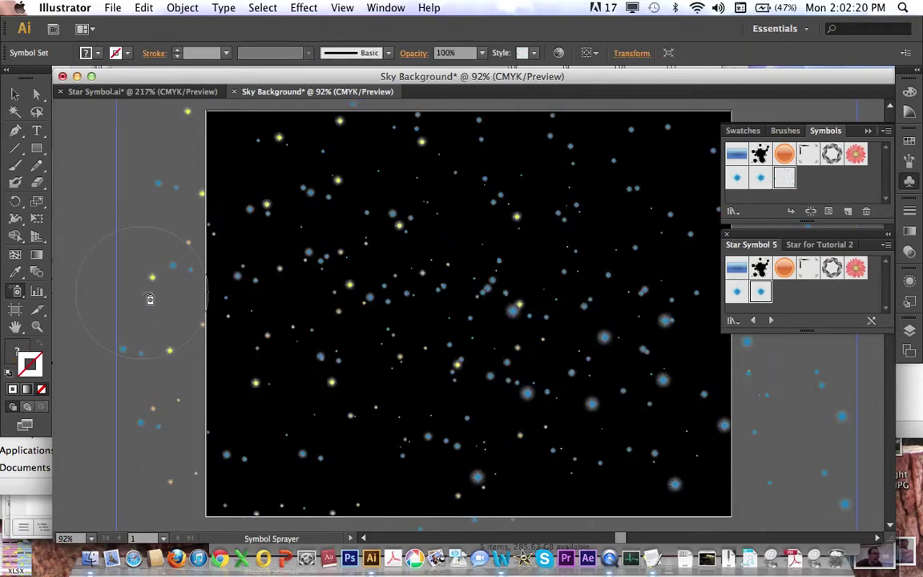
mouse_move(17, 293)
mouse_down()
mouse_move(83, 313)
mouse_move(91, 343)
mouse_up()
key(bracketright)
key(bracketright)
key(bracketright)
key(bracketright)
key(bracketright)
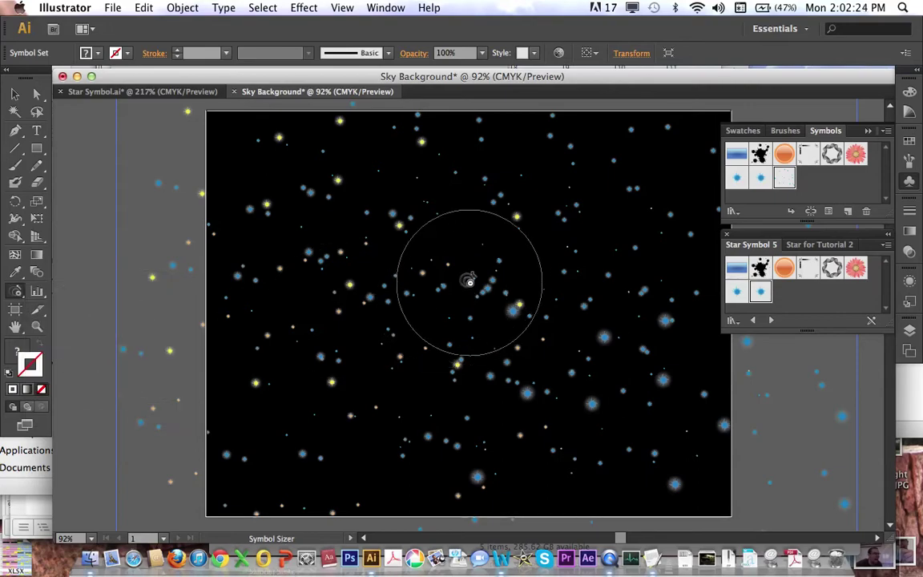
key(bracketright)
key(bracketright)
key(bracketright)
key(bracketright)
key(bracketright)
key(bracketright)
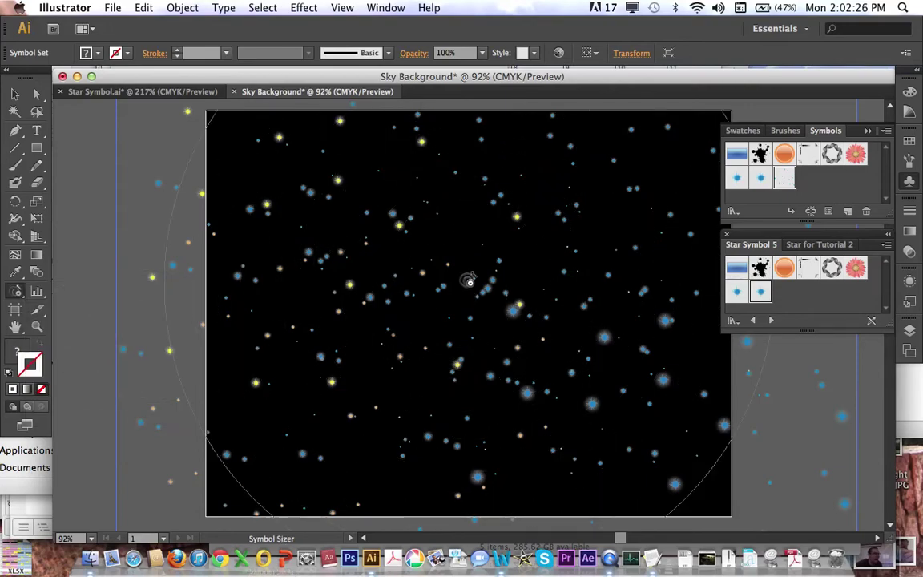
click(469, 280)
mouse_move(469, 280)
mouse_down()
mouse_move(452, 308)
mouse_move(442, 280)
mouse_move(481, 320)
mouse_move(428, 288)
mouse_move(503, 315)
mouse_move(442, 300)
mouse_up()
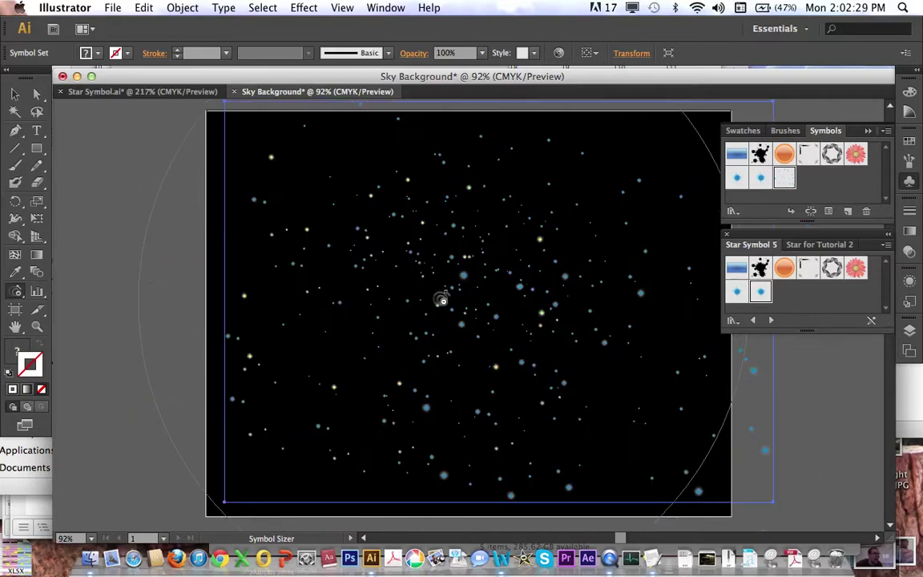
- Create a new symbol named 'Star Group 2' from the shrunken star field
click(848, 213)
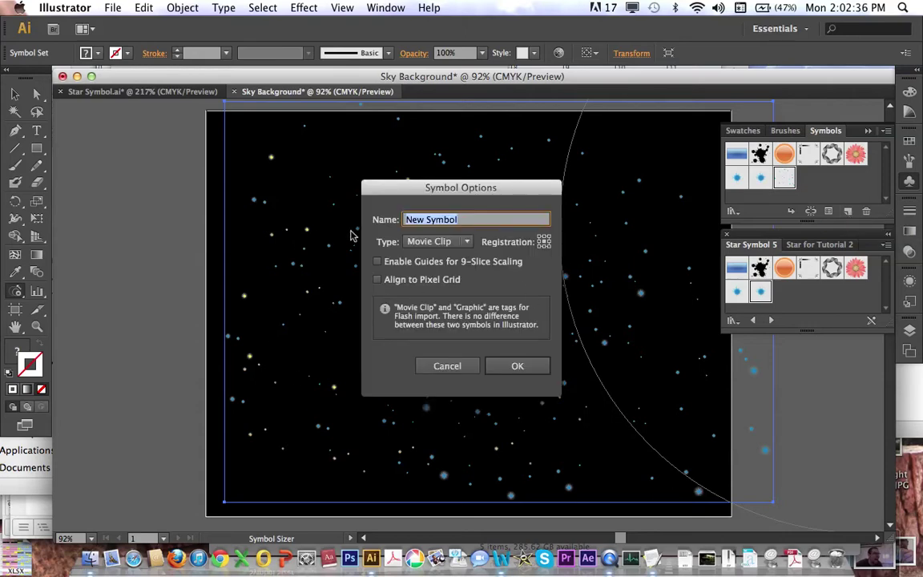
text(Star Group 2)
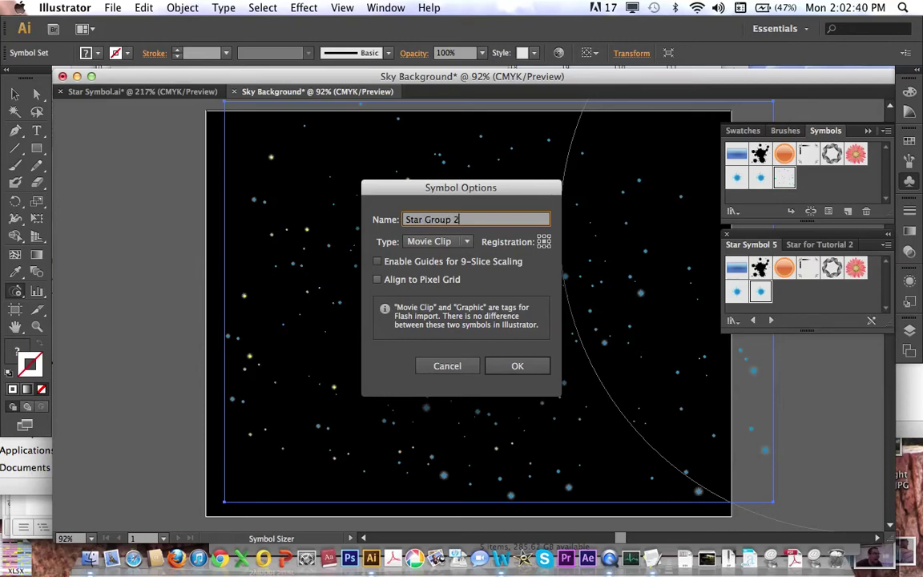
key(Return)
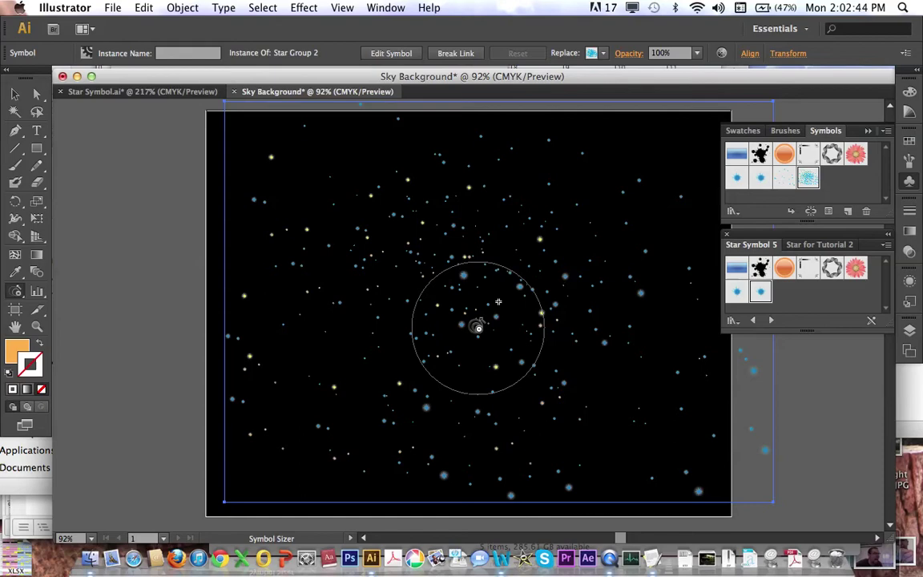
- Spray Star Group 2 densely over the canvas and shrink it with a widened Symbol Sizer brush
drag(15, 292, 57, 265)
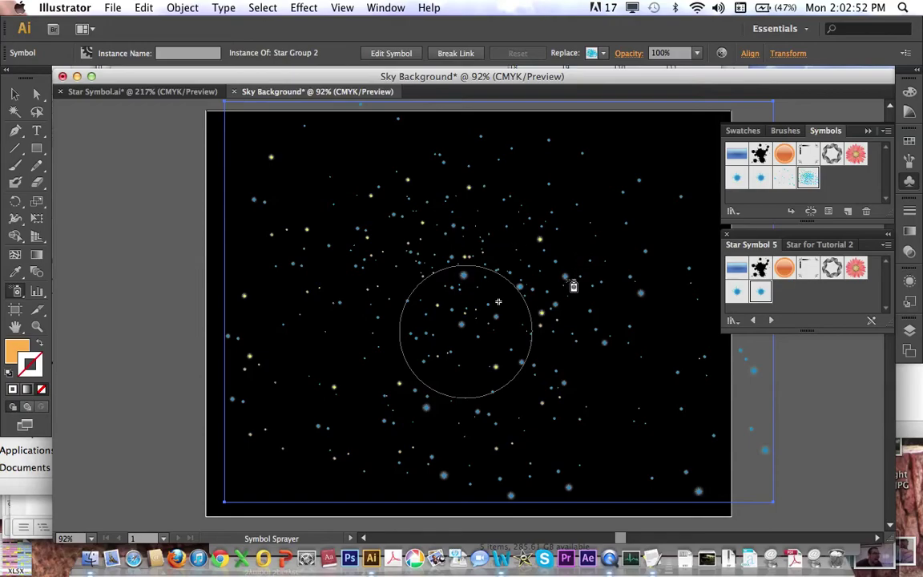
mouse_move(571, 290)
mouse_down()
mouse_move(568, 274)
mouse_move(459, 238)
mouse_move(651, 306)
mouse_up()
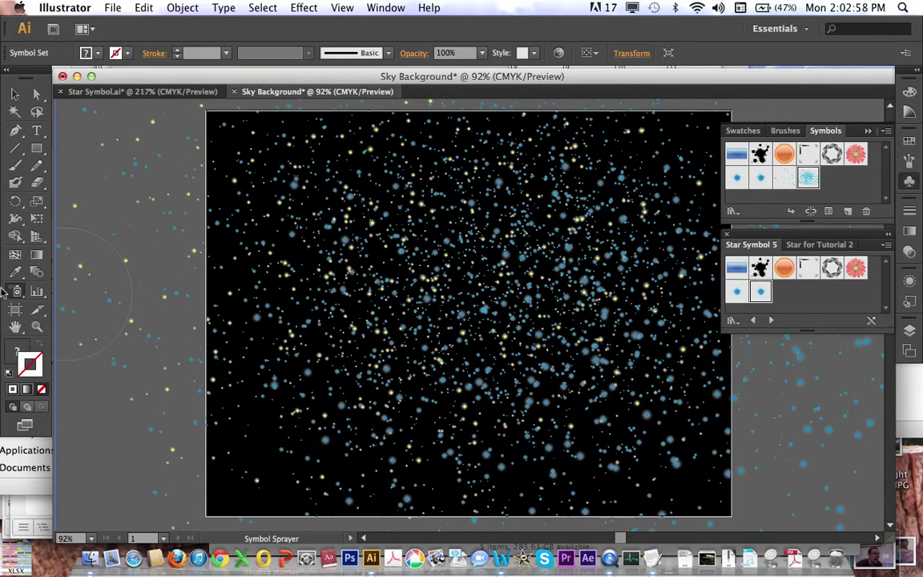
drag(17, 290, 100, 347)
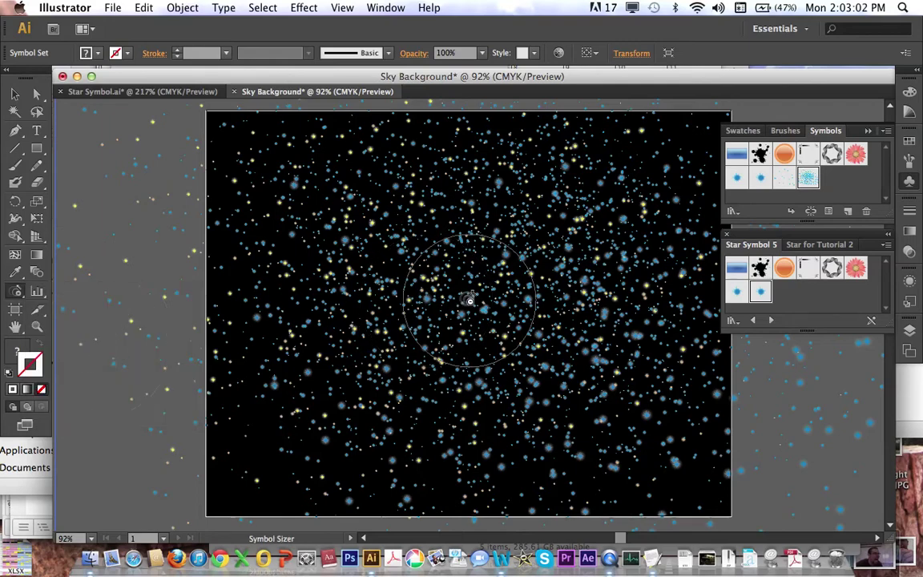
key(bracketright)
key(bracketright)
key(bracketright)
key(bracketright)
key(bracketright)
key(bracketright)
key(bracketright)
key(bracketright)
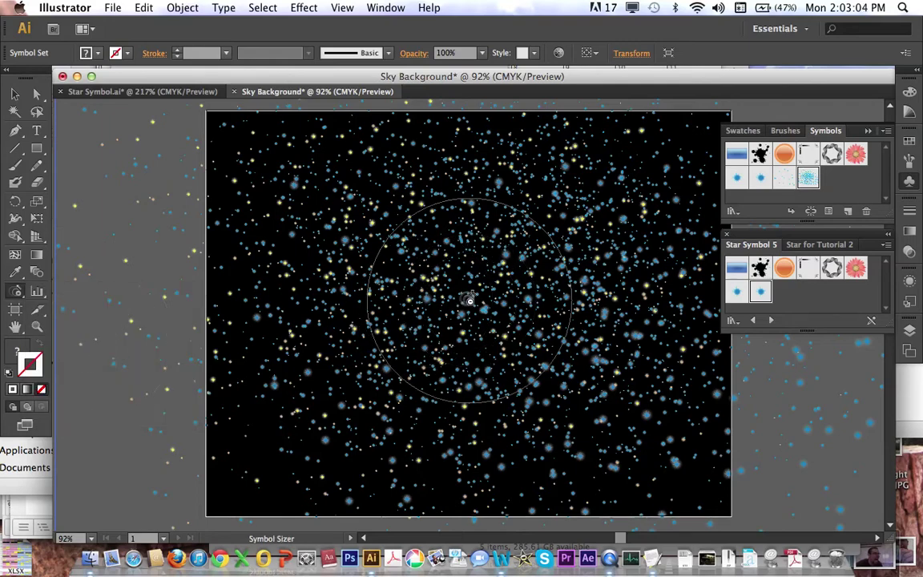
key(bracketright)
key(bracketright)
key(bracketright)
mouse_move(469, 301)
mouse_down()
mouse_move(510, 314)
mouse_move(371, 315)
mouse_move(231, 288)
mouse_move(281, 291)
mouse_move(307, 362)
mouse_move(294, 411)
mouse_move(235, 376)
mouse_move(227, 284)
mouse_up()
key(bracketright)
key(bracketright)
key(bracketright)
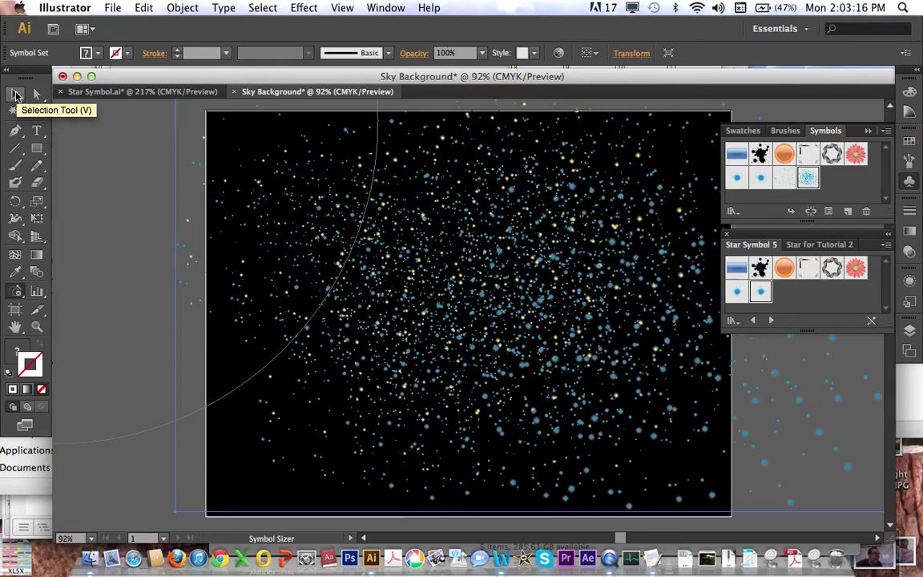
- Shrink a few more stars, spray extra stars over the sky, and deselect them
drag(521, 317, 519, 317)
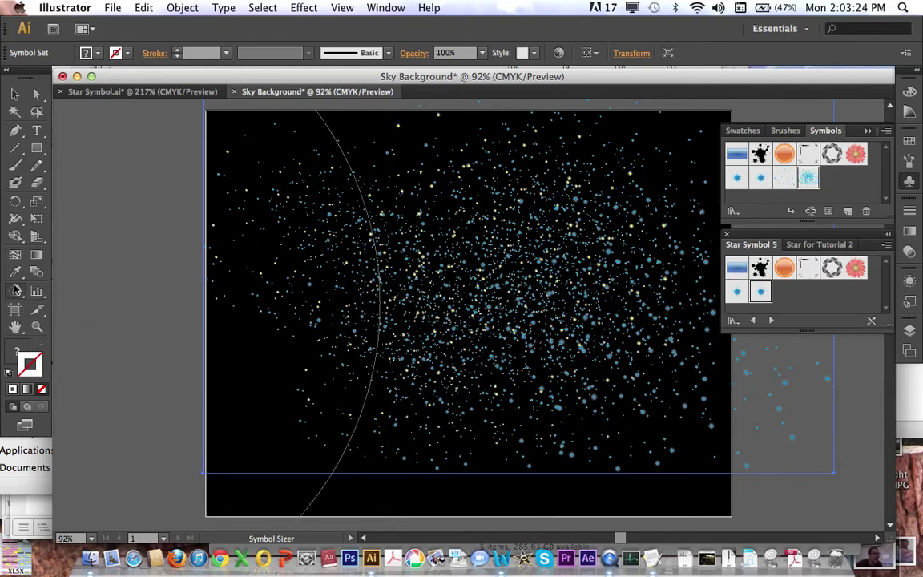
drag(16, 290, 64, 290)
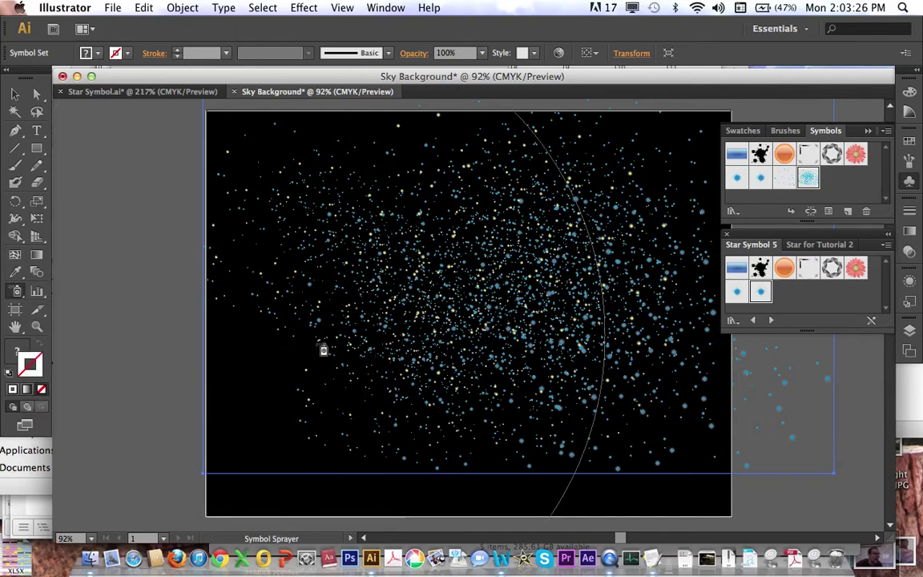
mouse_move(418, 346)
mouse_down()
mouse_move(342, 295)
mouse_move(611, 182)
mouse_up()
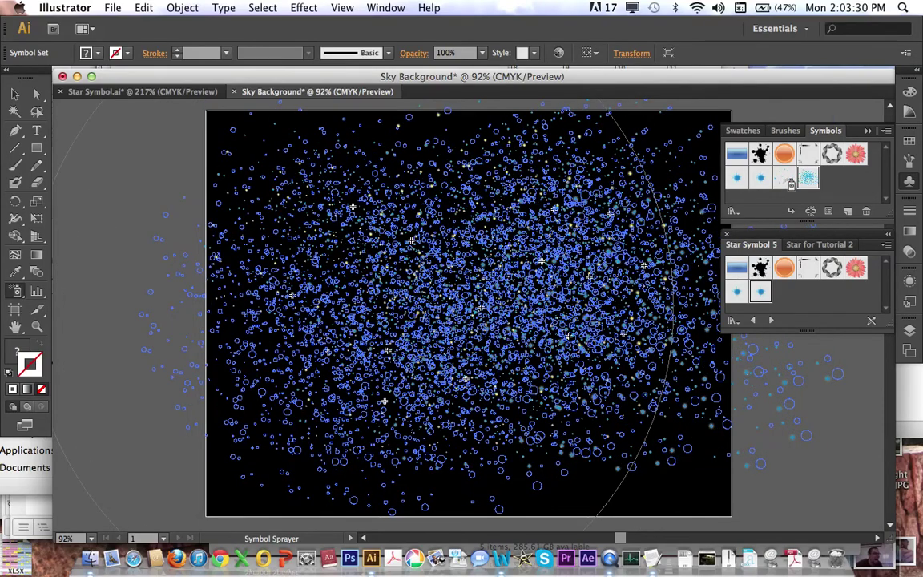
key(shift+super+a)
- Choose the first small star symbol in the Symbols panel for the next spray
click(784, 179)
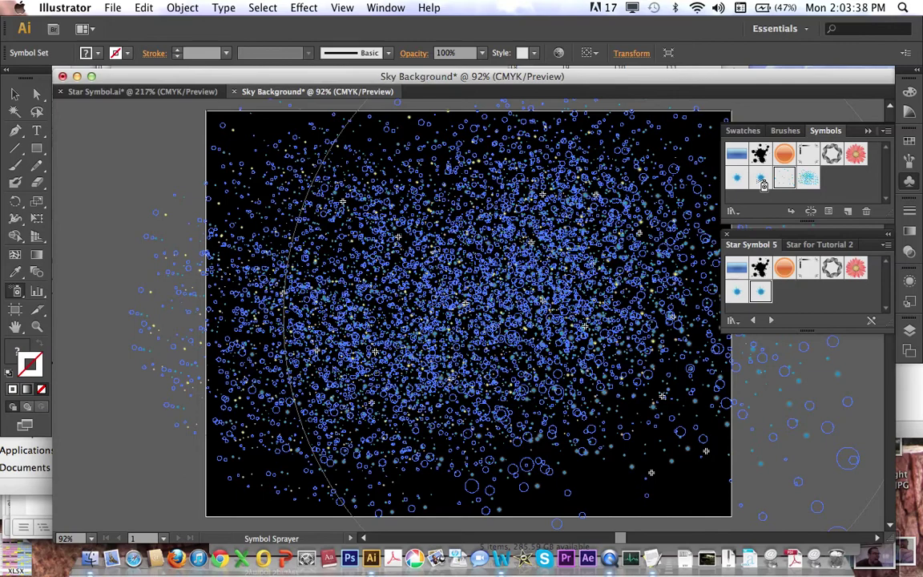
click(762, 182)
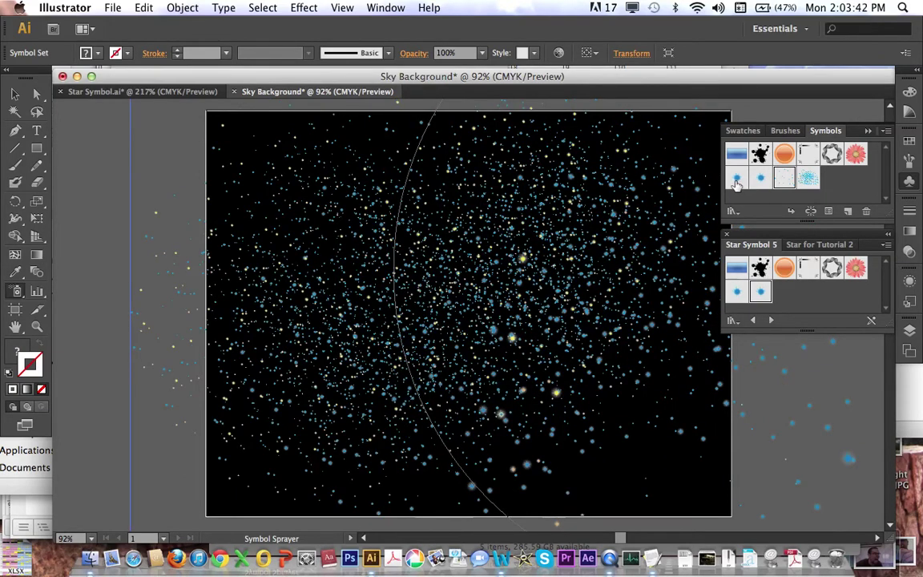
click(736, 183)
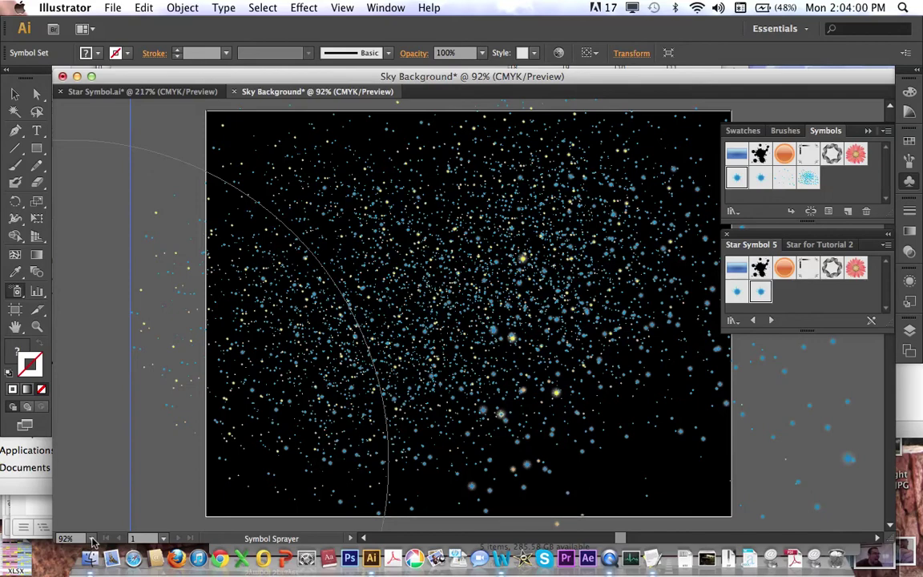
- Back in Illustrator, open the symbol tools flyout and enlarge the Symbol Sprayer brush
key(super+Tab)
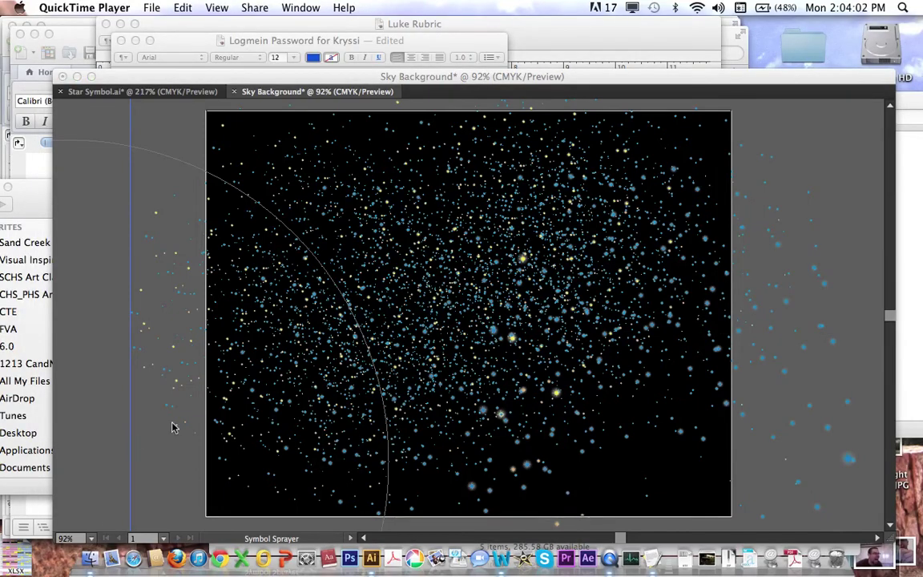
click(230, 241)
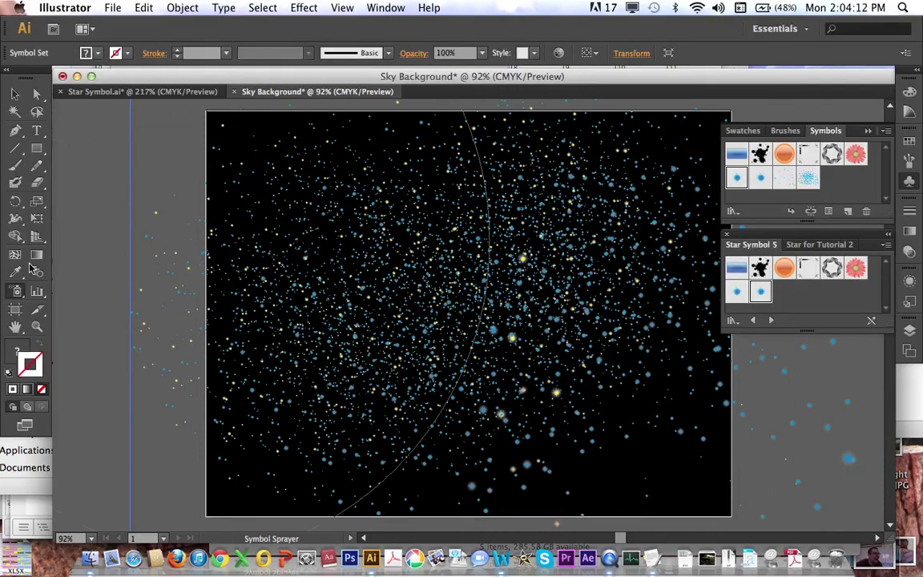
click(16, 291)
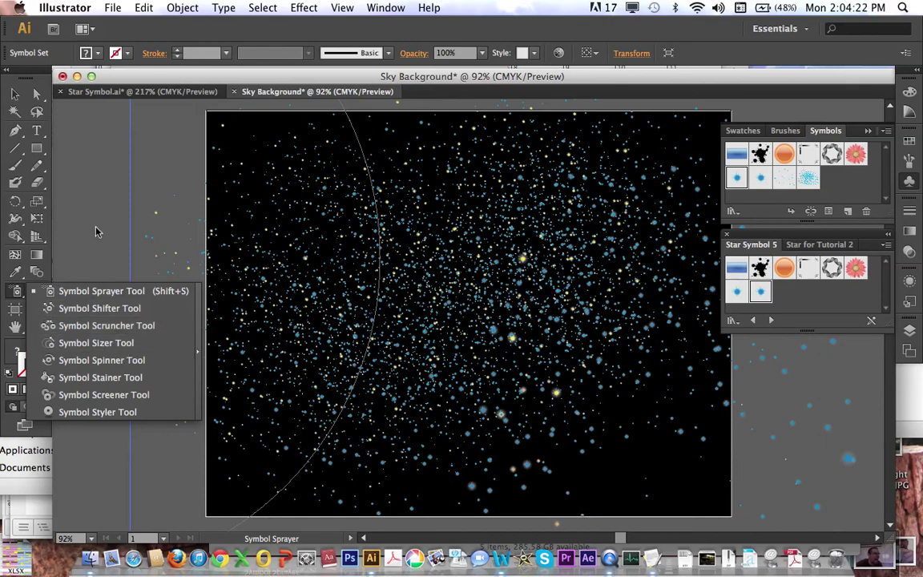
key(bracketright)
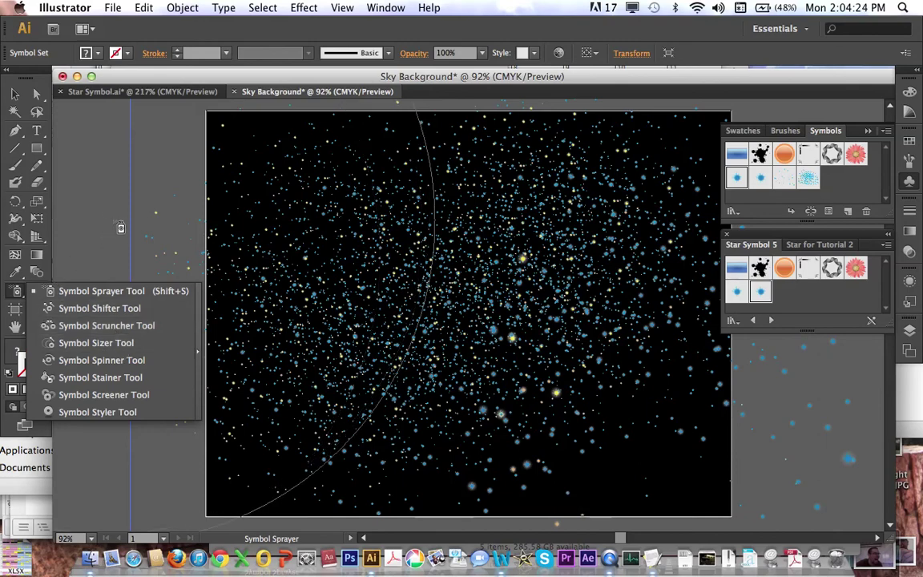